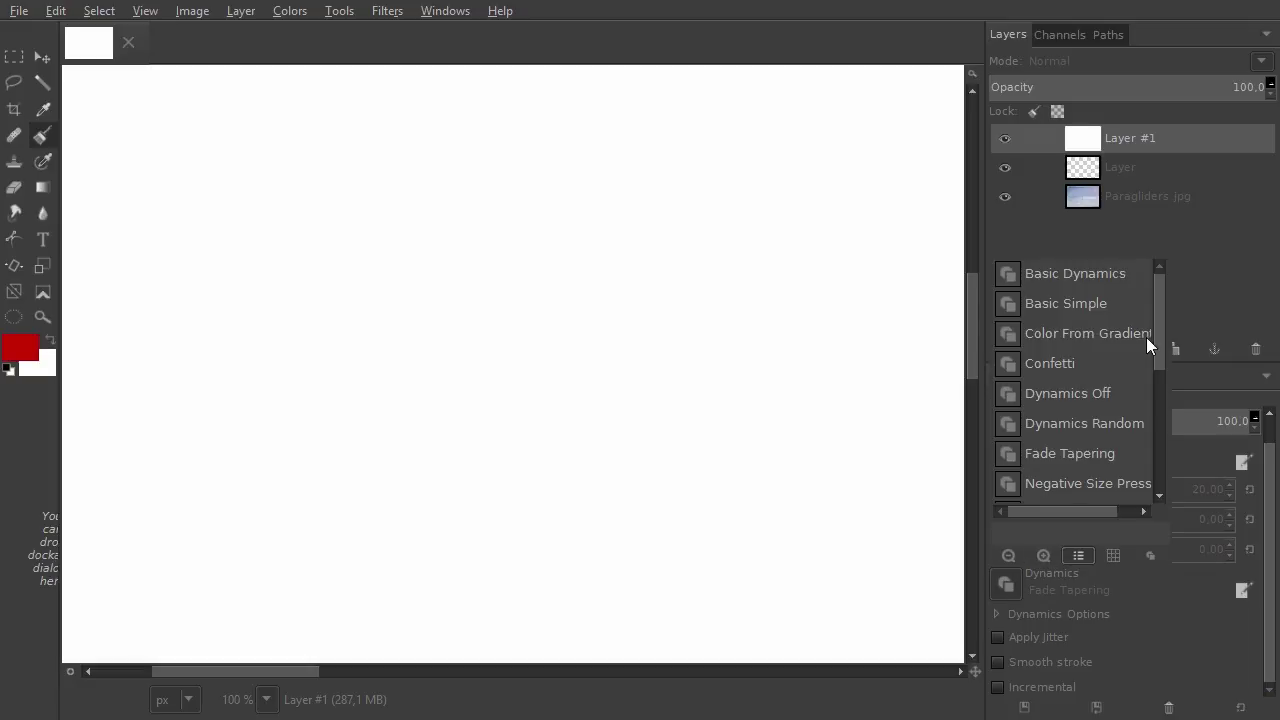
Step: Switch the paintbrush dynamics to Pressure Opacity and drag the side dock narrower to enlarge the canvas
{"action": "left_click_drag", "start_coordinate": [1159, 329], "coordinate": [1158, 474]}
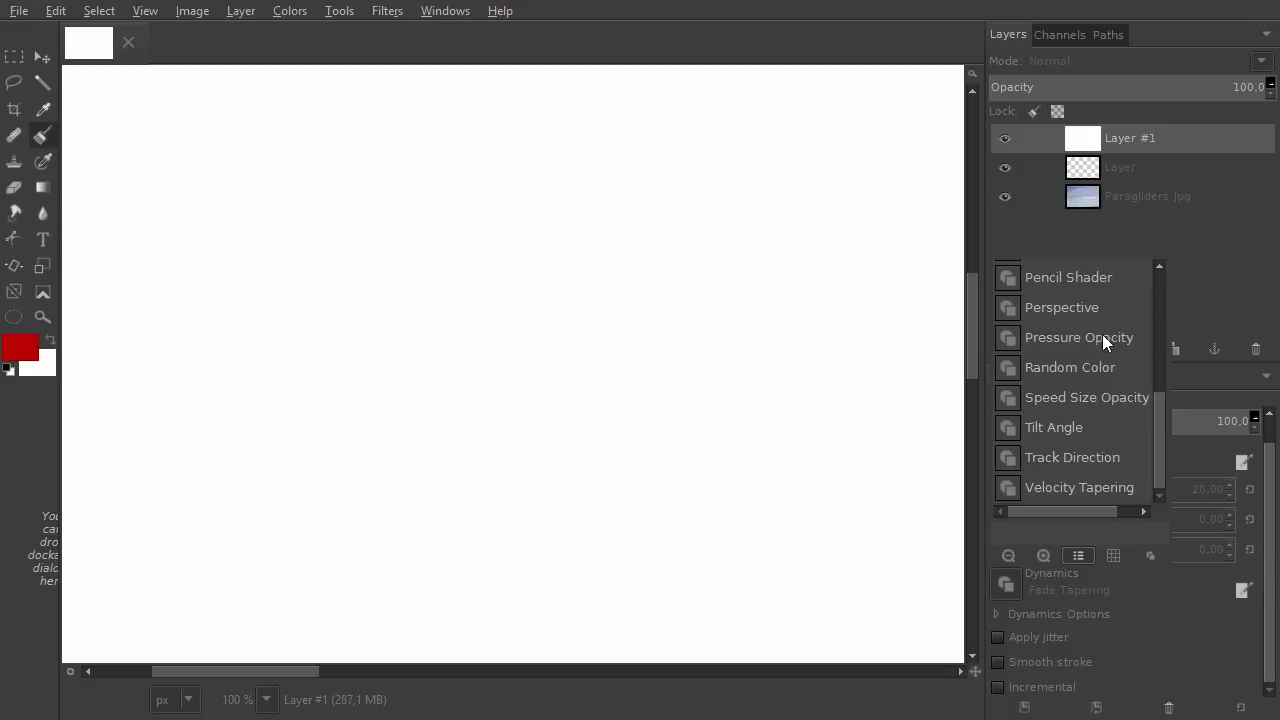
{"action": "left_click", "coordinate": [1045, 338]}
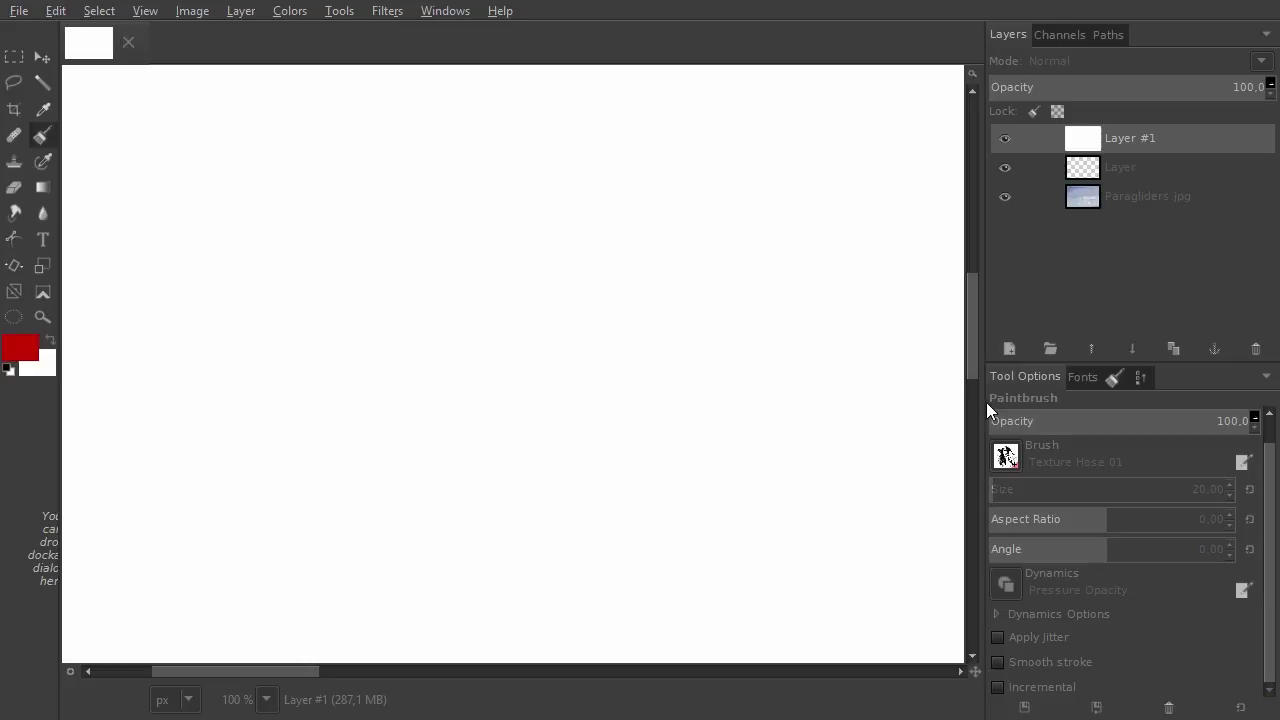
{"action": "left_click_drag", "start_coordinate": [983, 401], "coordinate": [1097, 398]}
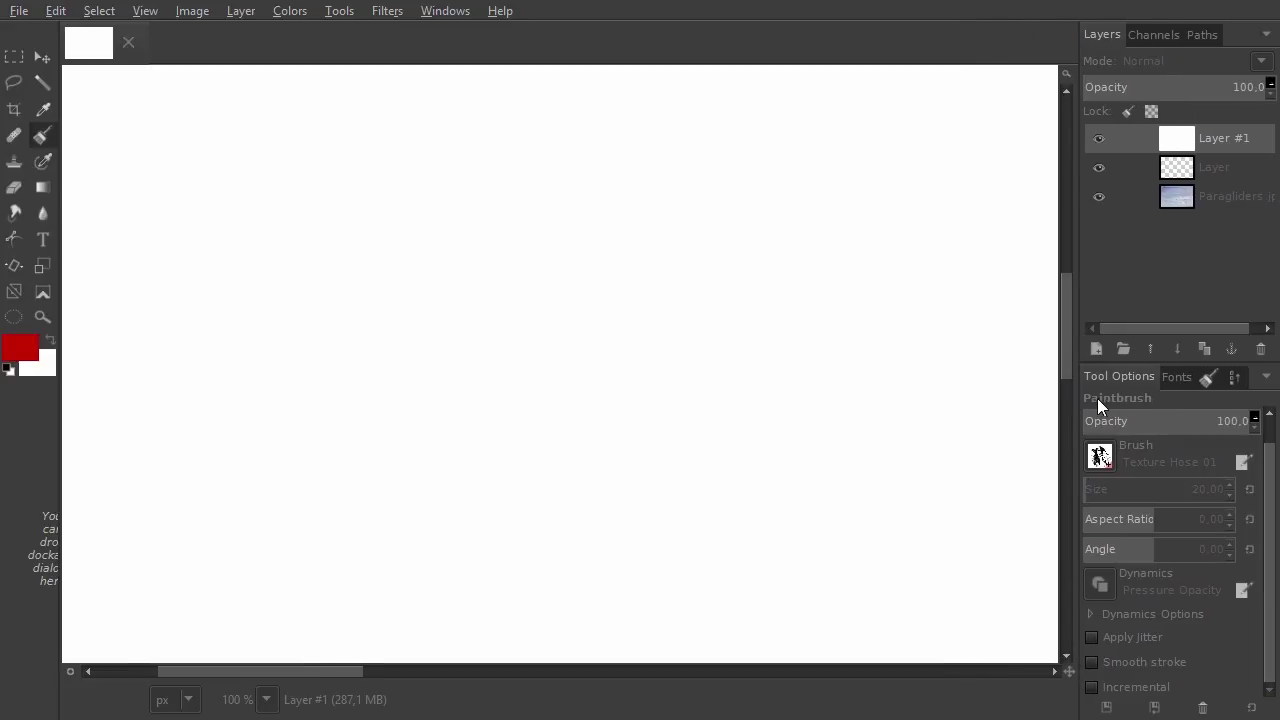
Step: Open Edit > Preferences and go to the Input Devices page
{"action": "left_click", "coordinate": [56, 12]}
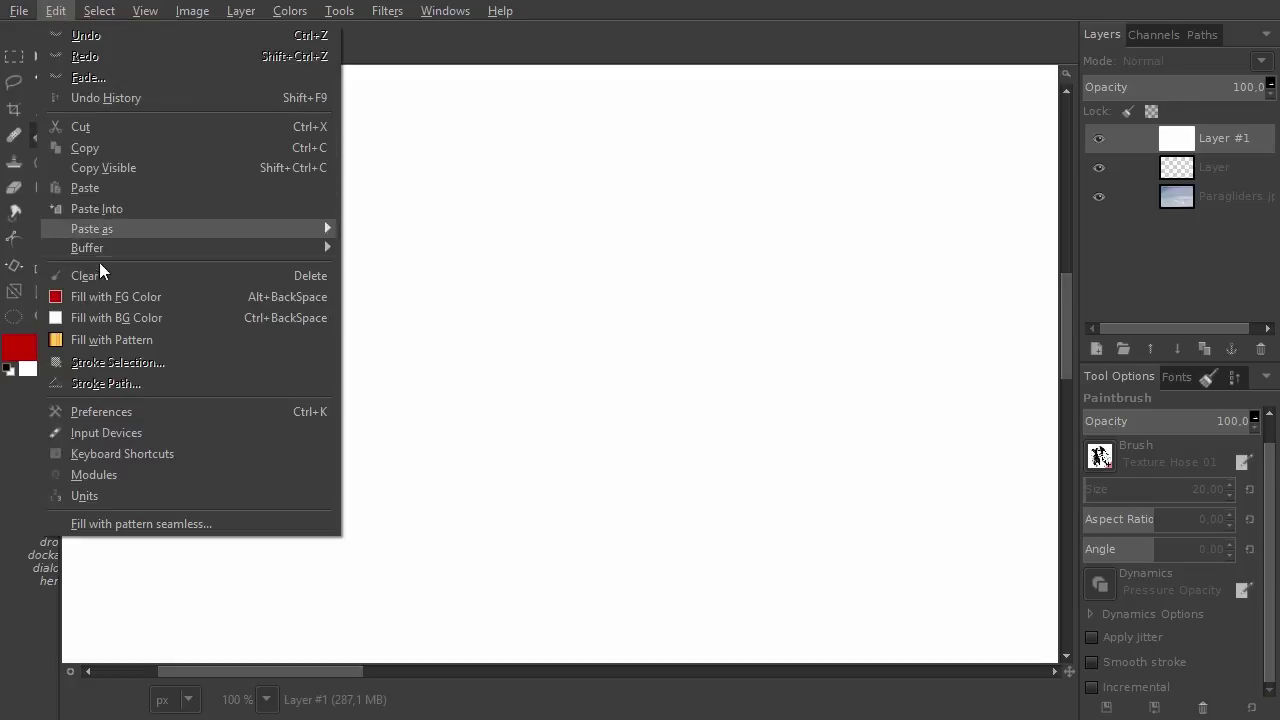
{"action": "left_click", "coordinate": [106, 413]}
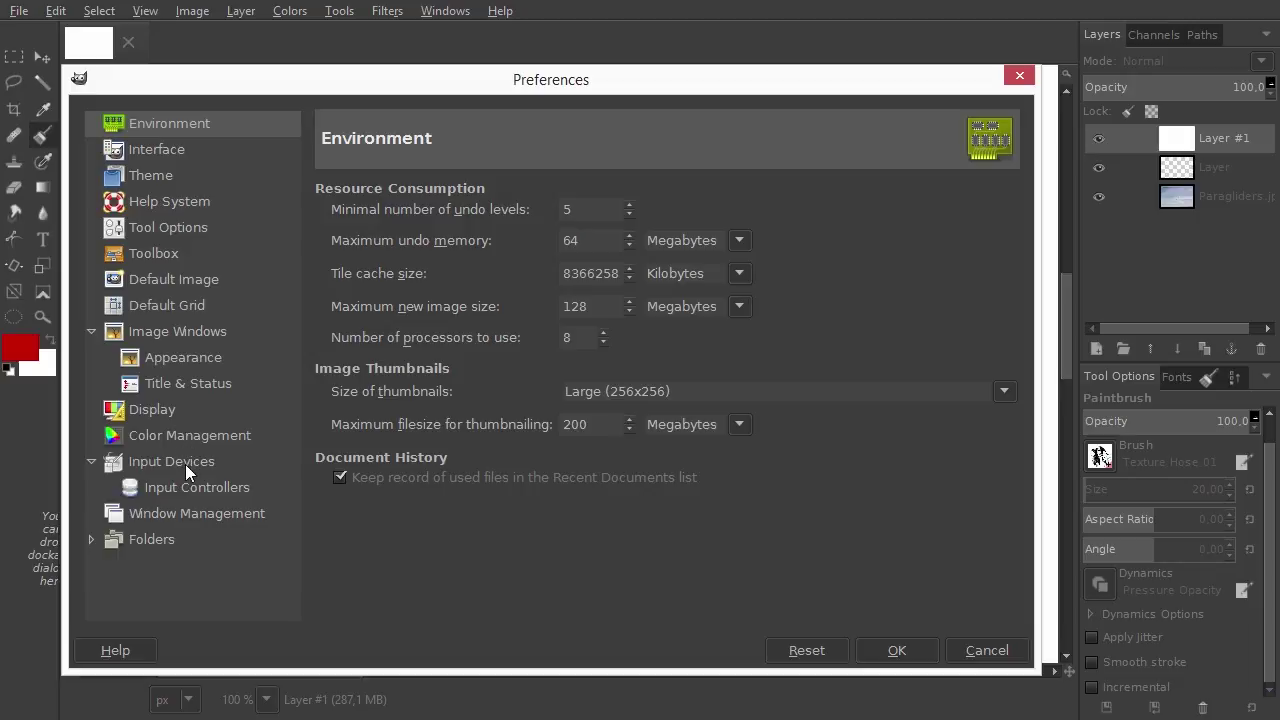
{"action": "left_click", "coordinate": [185, 464]}
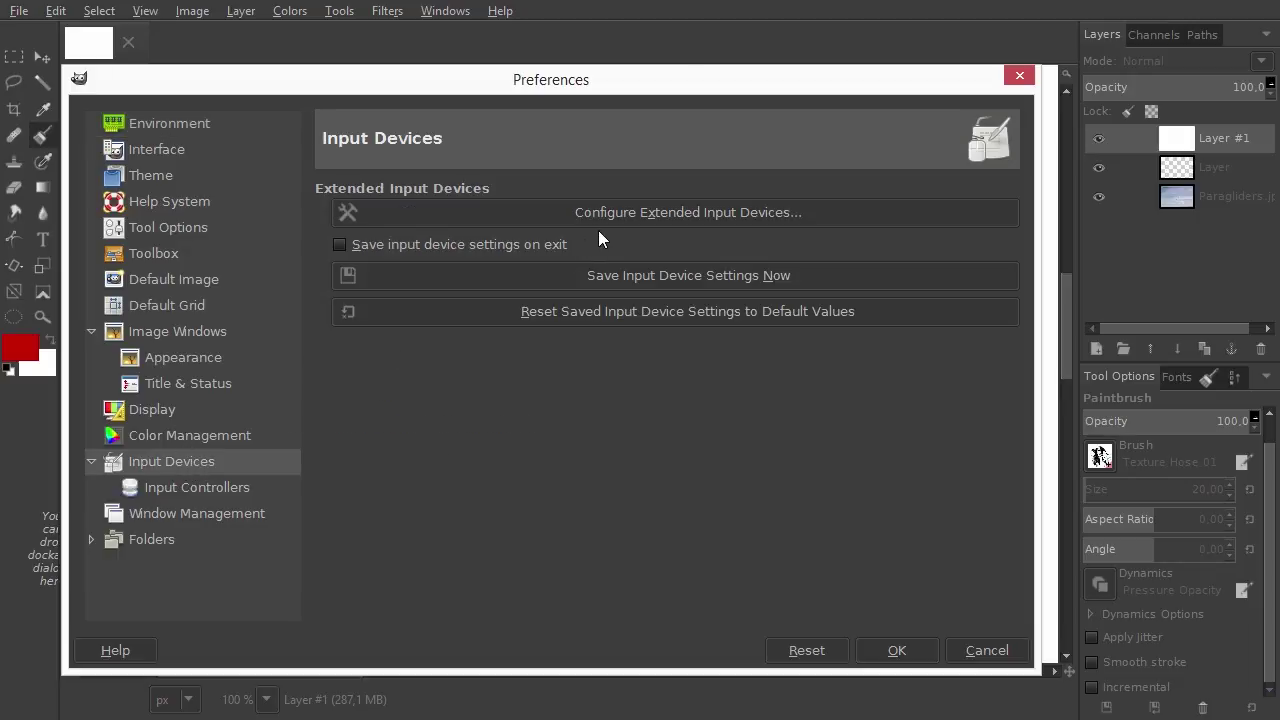
Step: In Configure Extended Input Devices, select WACOM Tablet Pressure Stylus and keep its mode at Screen
{"action": "left_click", "coordinate": [652, 213]}
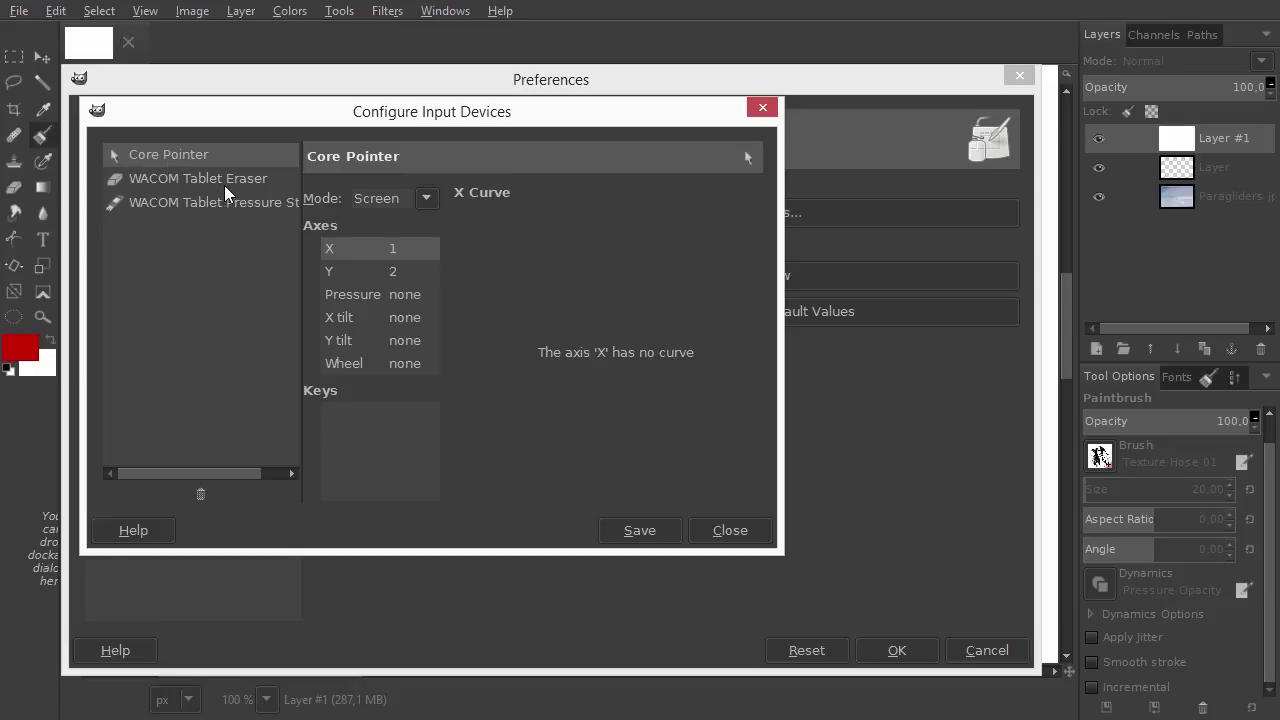
{"action": "left_click", "coordinate": [257, 177]}
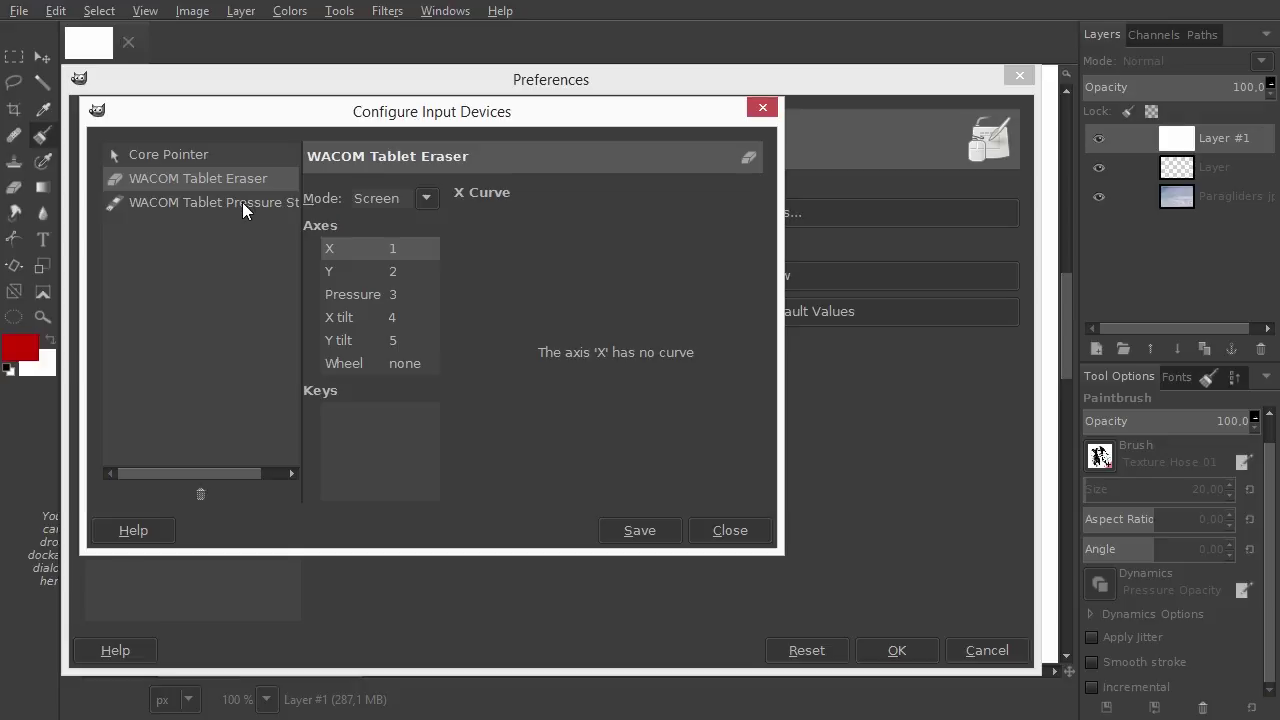
{"action": "left_click", "coordinate": [242, 203]}
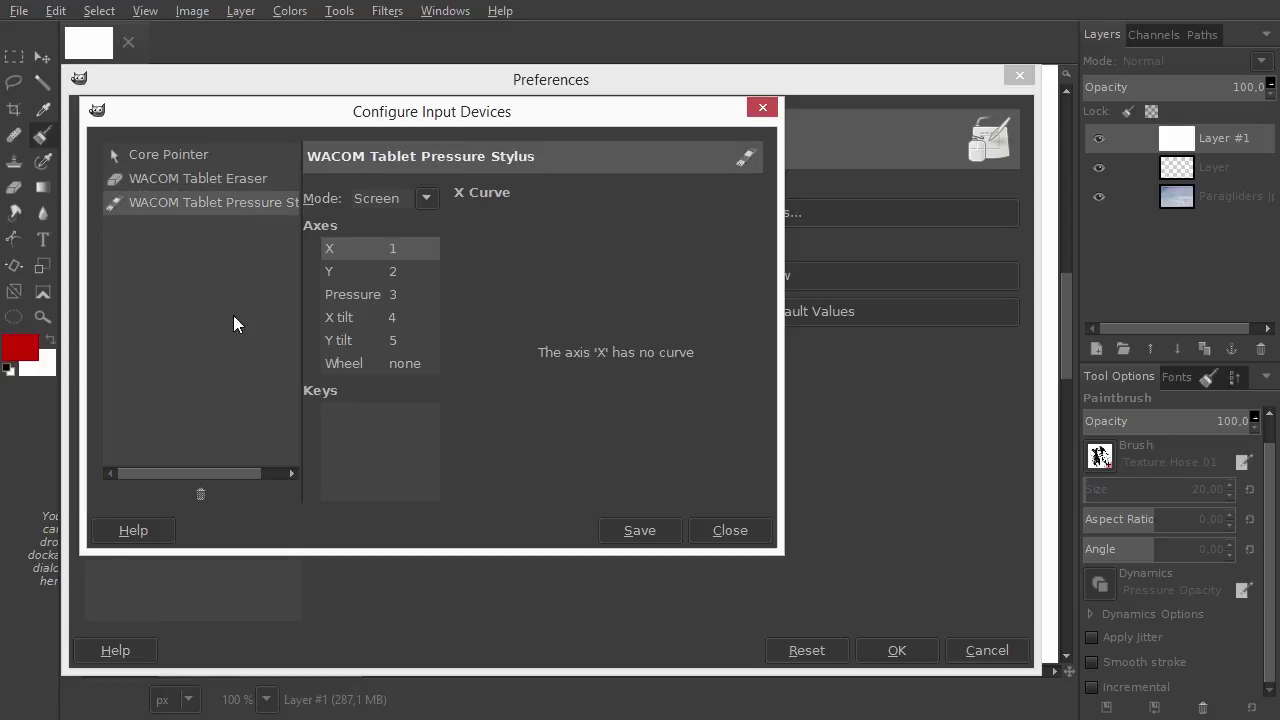
{"action": "left_click_drag", "start_coordinate": [207, 473], "coordinate": [238, 480]}
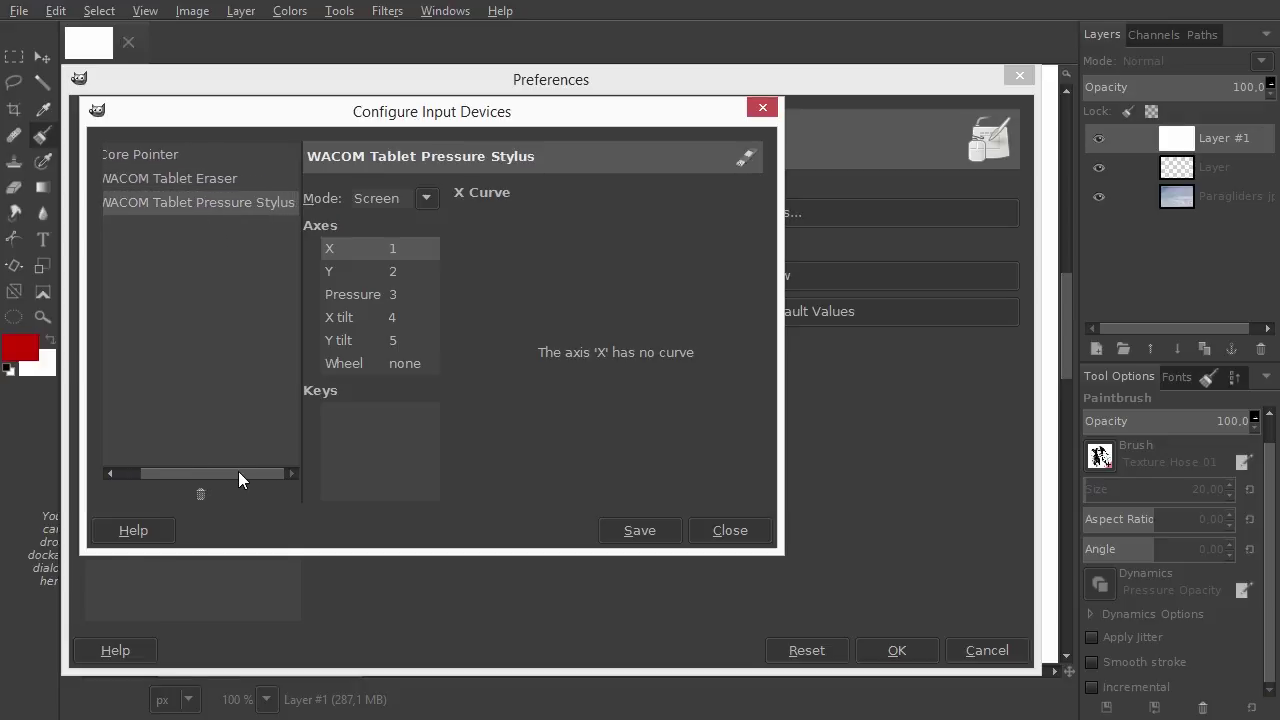
{"action": "left_click", "coordinate": [425, 199]}
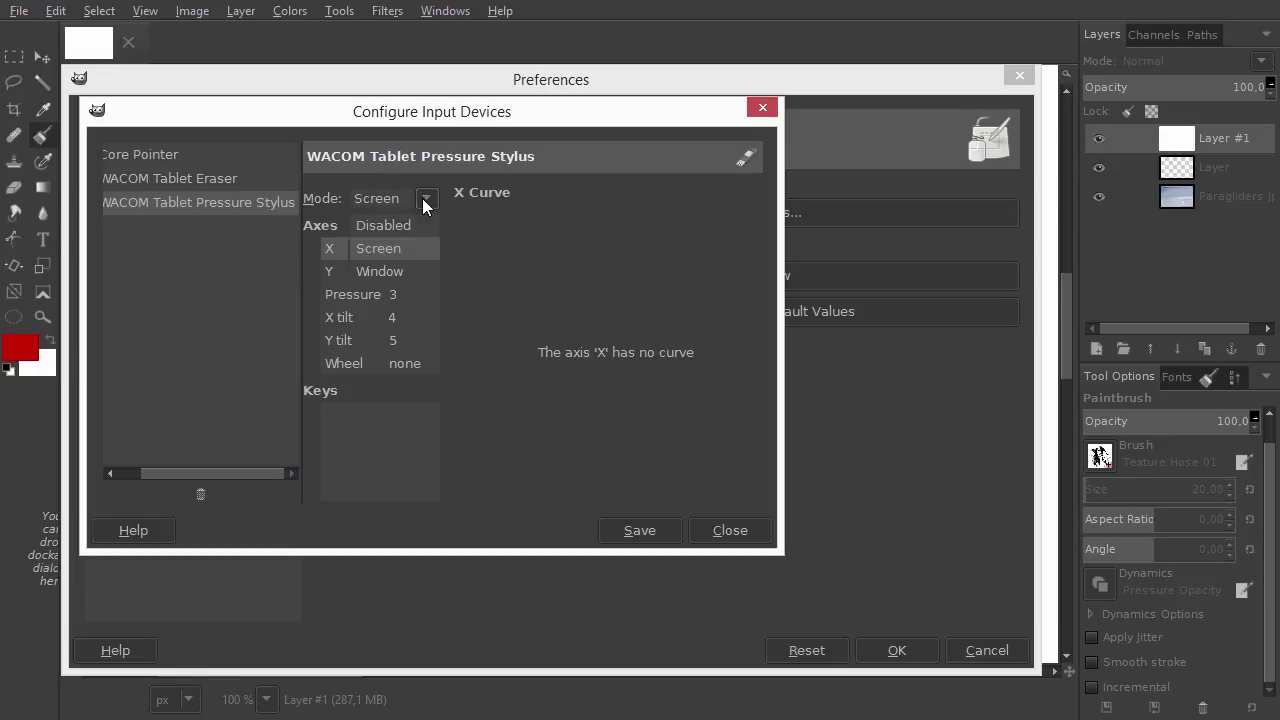
{"action": "left_click", "coordinate": [401, 248]}
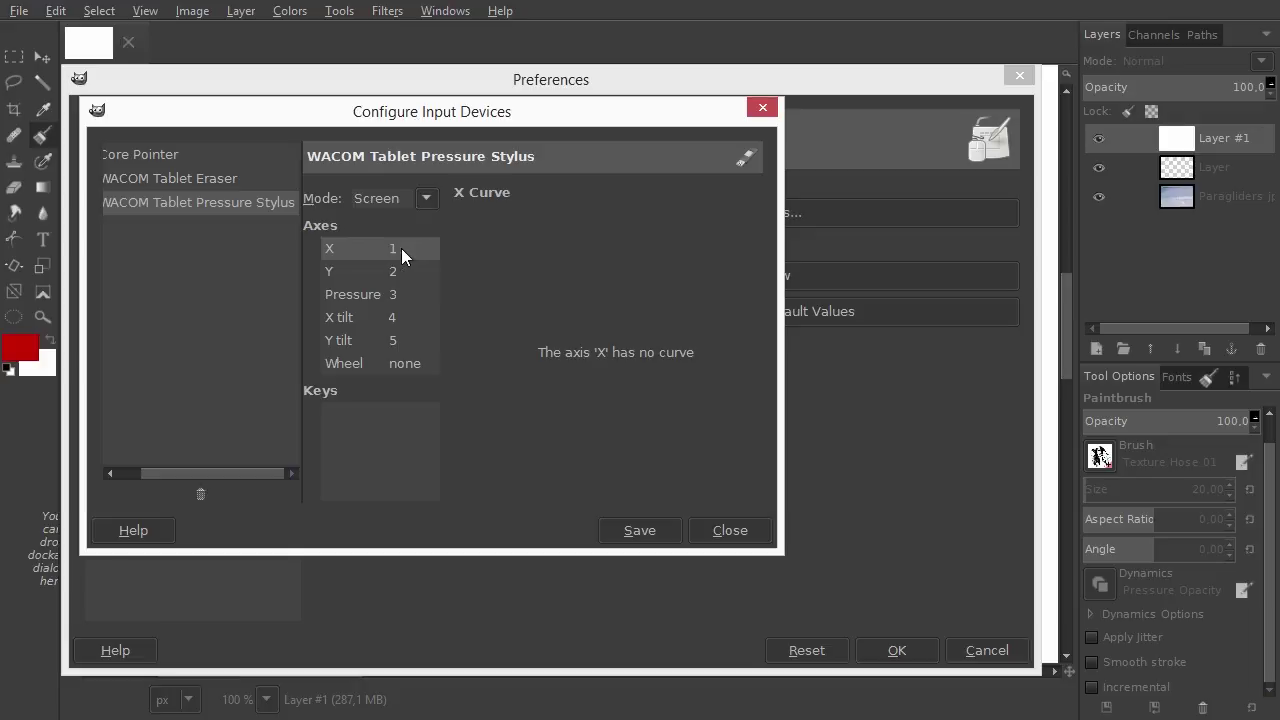
Step: On the stylus Pressure curve, raise the start, pull the top endpoint left, and bend the low end down
{"action": "left_click", "coordinate": [341, 295]}
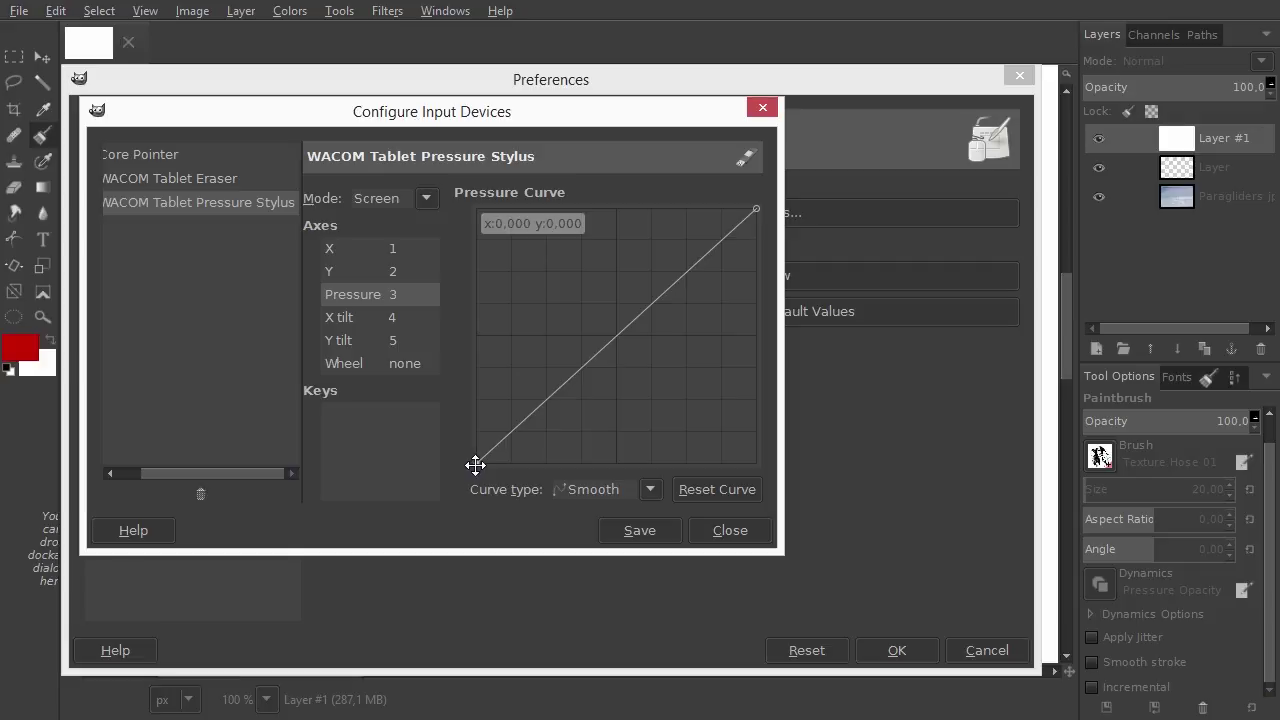
{"action": "left_click_drag", "start_coordinate": [475, 464], "coordinate": [461, 418]}
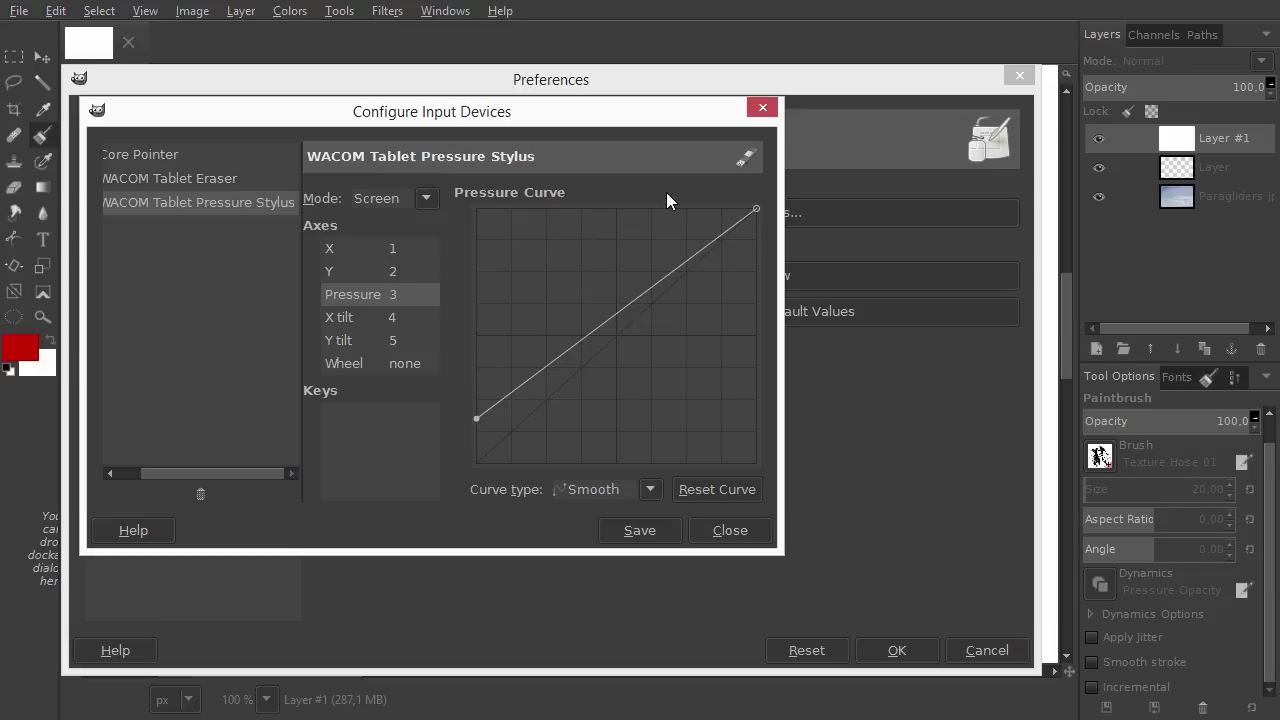
{"action": "left_click", "coordinate": [753, 206]}
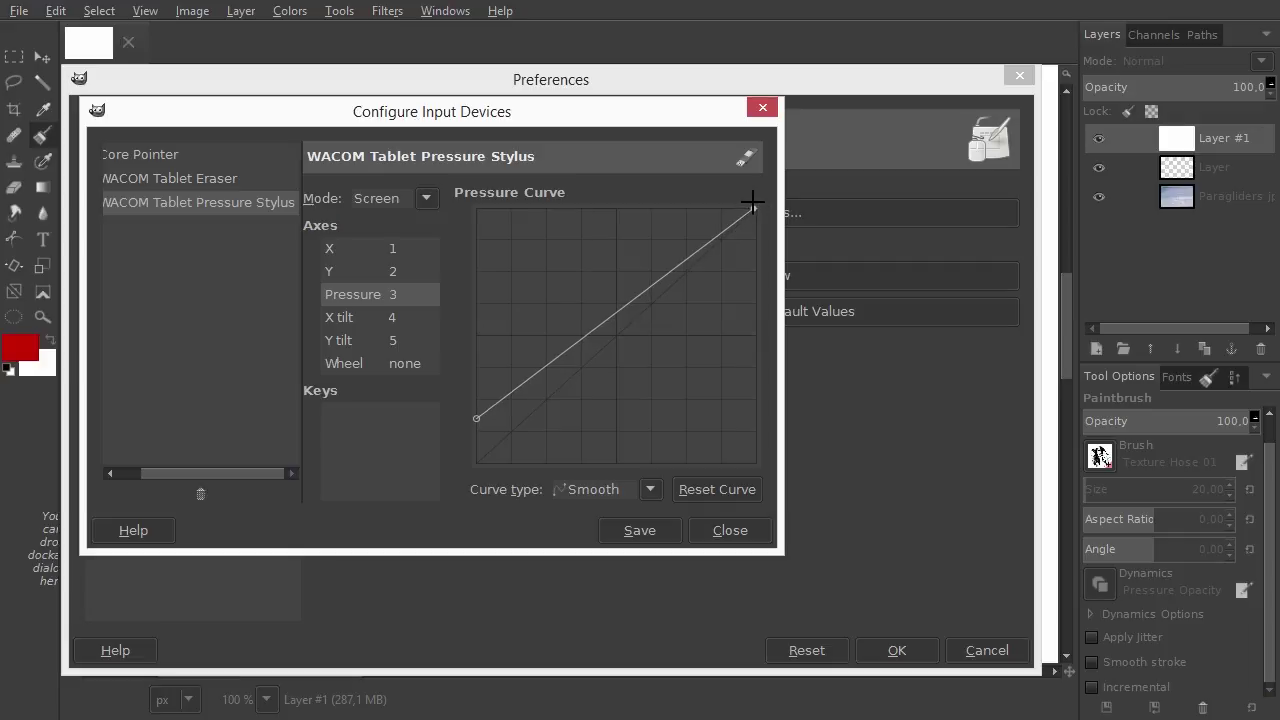
{"action": "left_click_drag", "start_coordinate": [753, 206], "coordinate": [709, 195]}
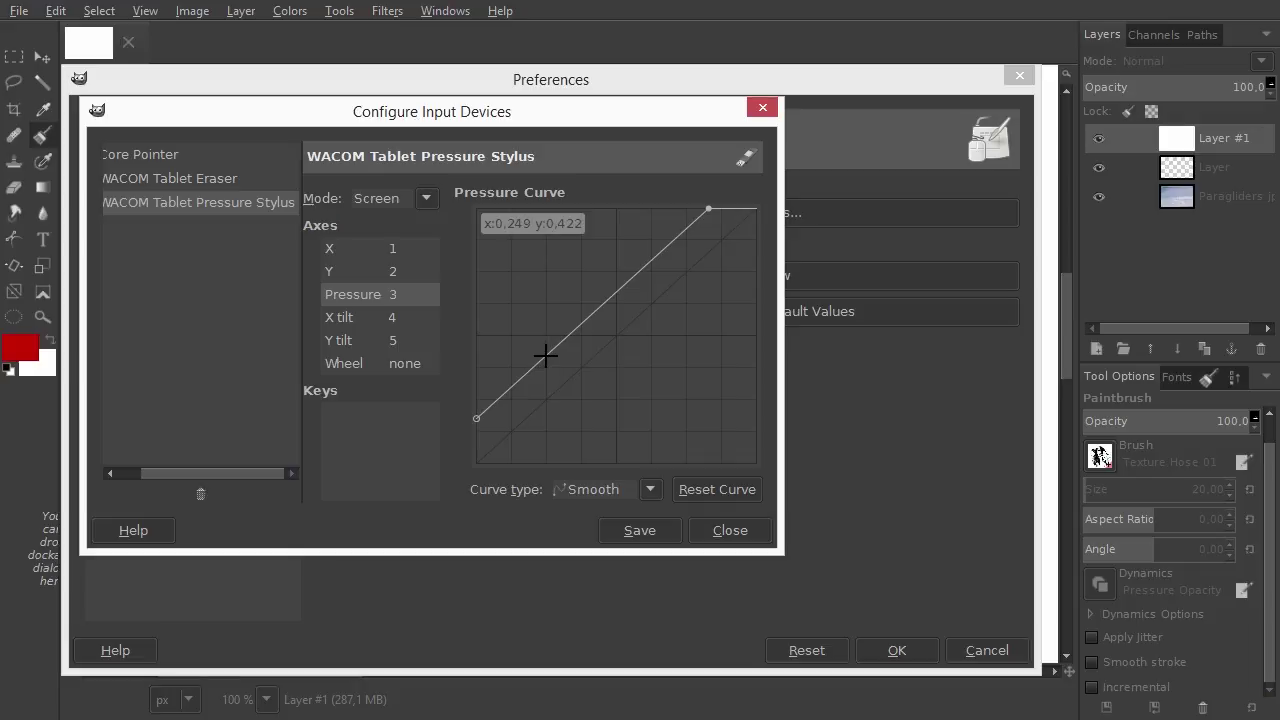
{"action": "left_click_drag", "start_coordinate": [545, 355], "coordinate": [545, 385]}
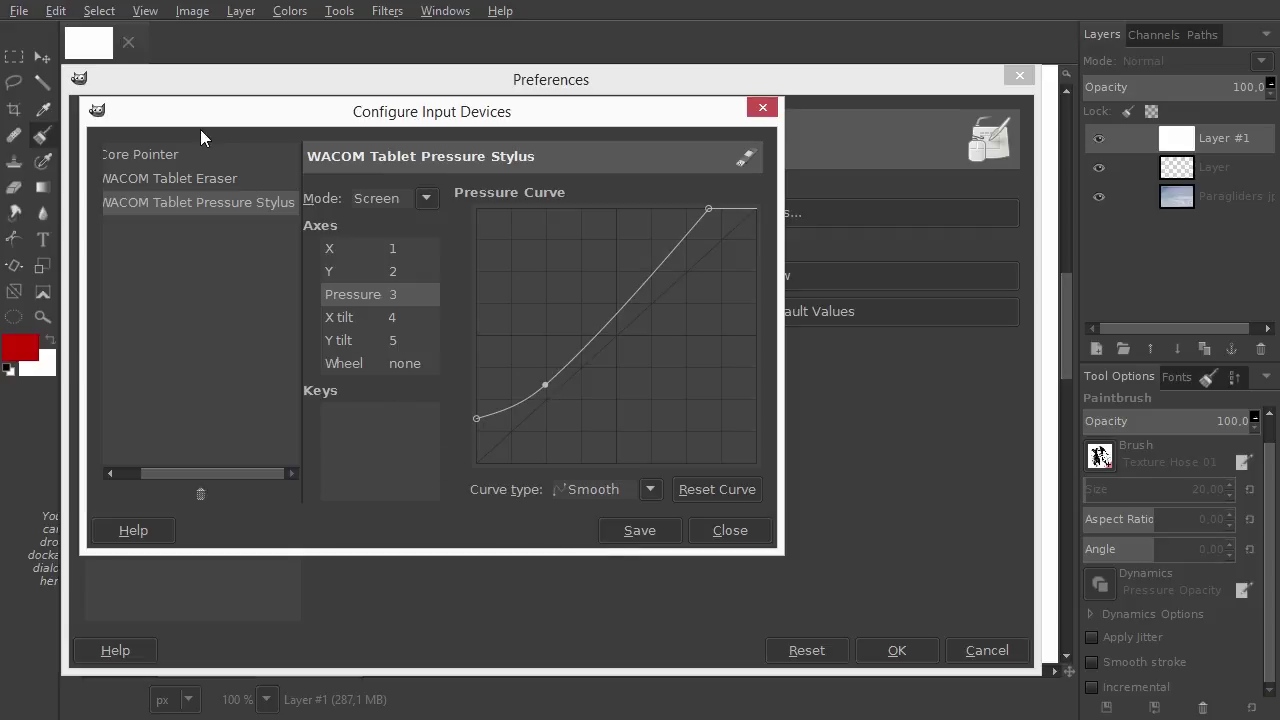
Step: Move the device window aside and replace Texture Hose 01 with a small round brush
{"action": "left_click_drag", "start_coordinate": [175, 118], "coordinate": [406, 195]}
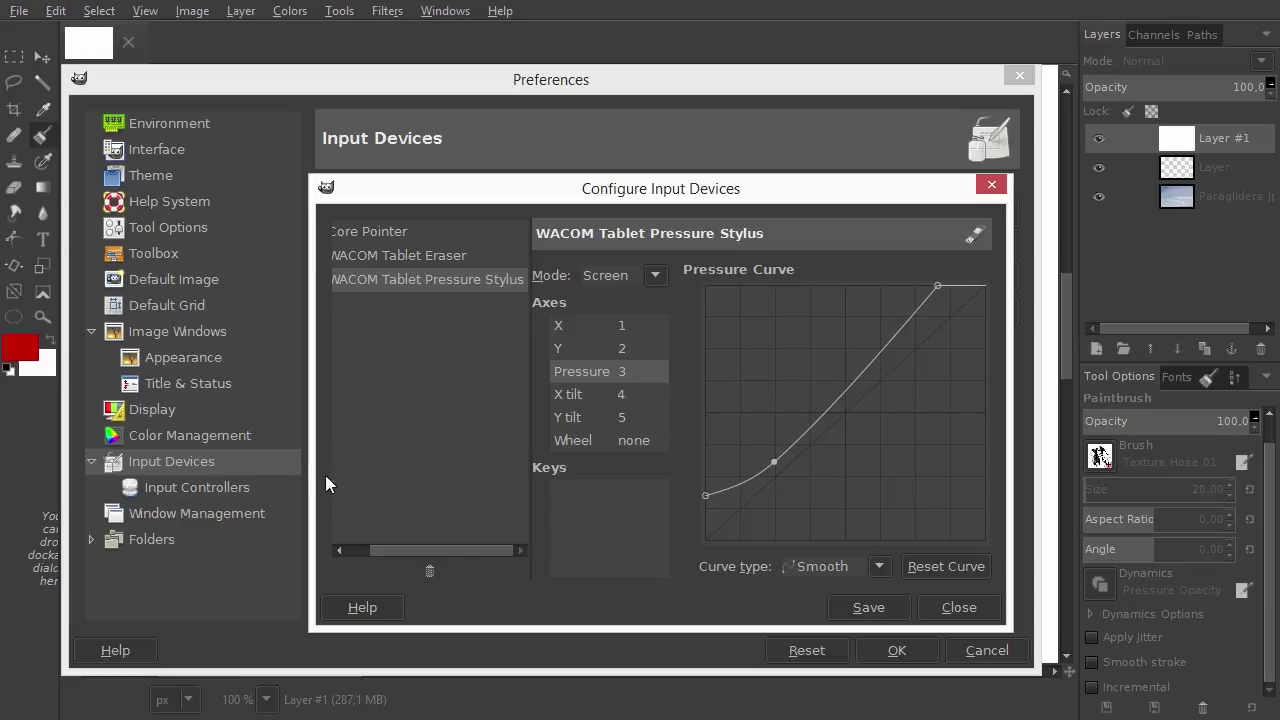
{"action": "left_click", "coordinate": [1100, 455]}
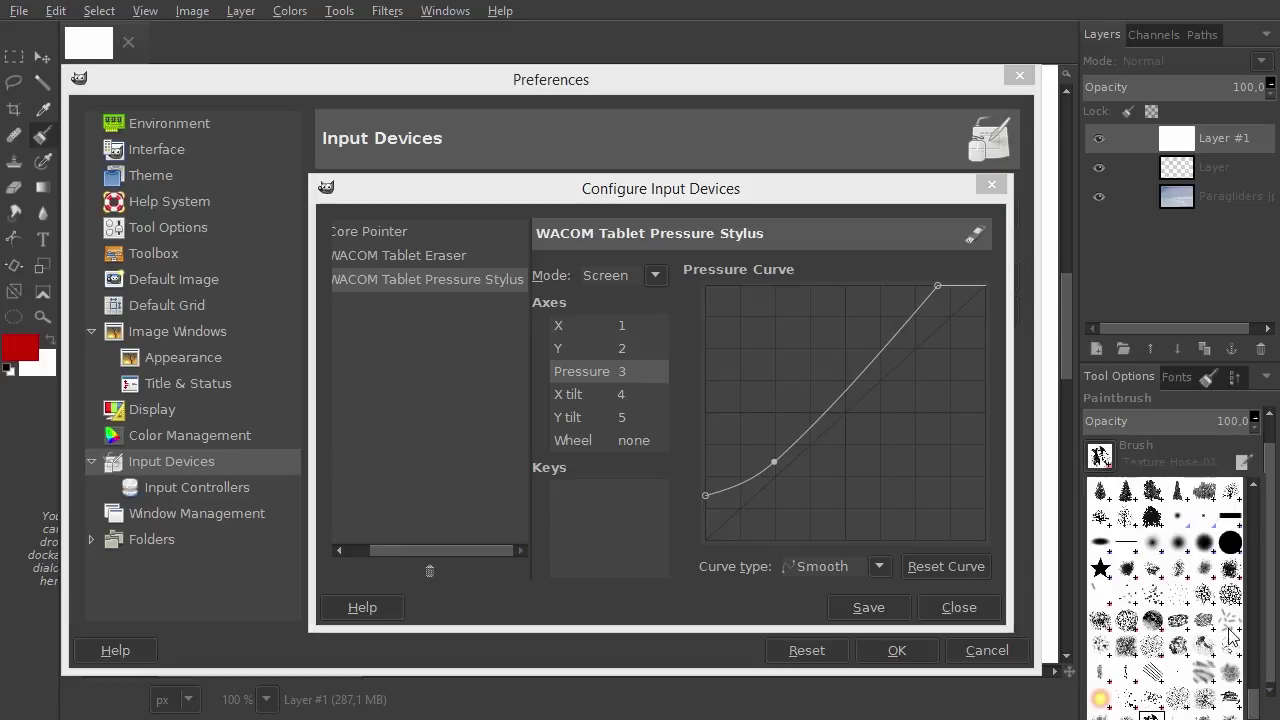
{"action": "mouse_move", "coordinate": [1252, 703]}
{"action": "left_mouse_down"}
{"action": "mouse_move", "coordinate": [1248, 537]}
{"action": "mouse_move", "coordinate": [1220, 543]}
{"action": "left_mouse_up"}
{"action": "scroll", "coordinate": [1220, 543], "scroll_direction": "down", "scroll_amount": 4}
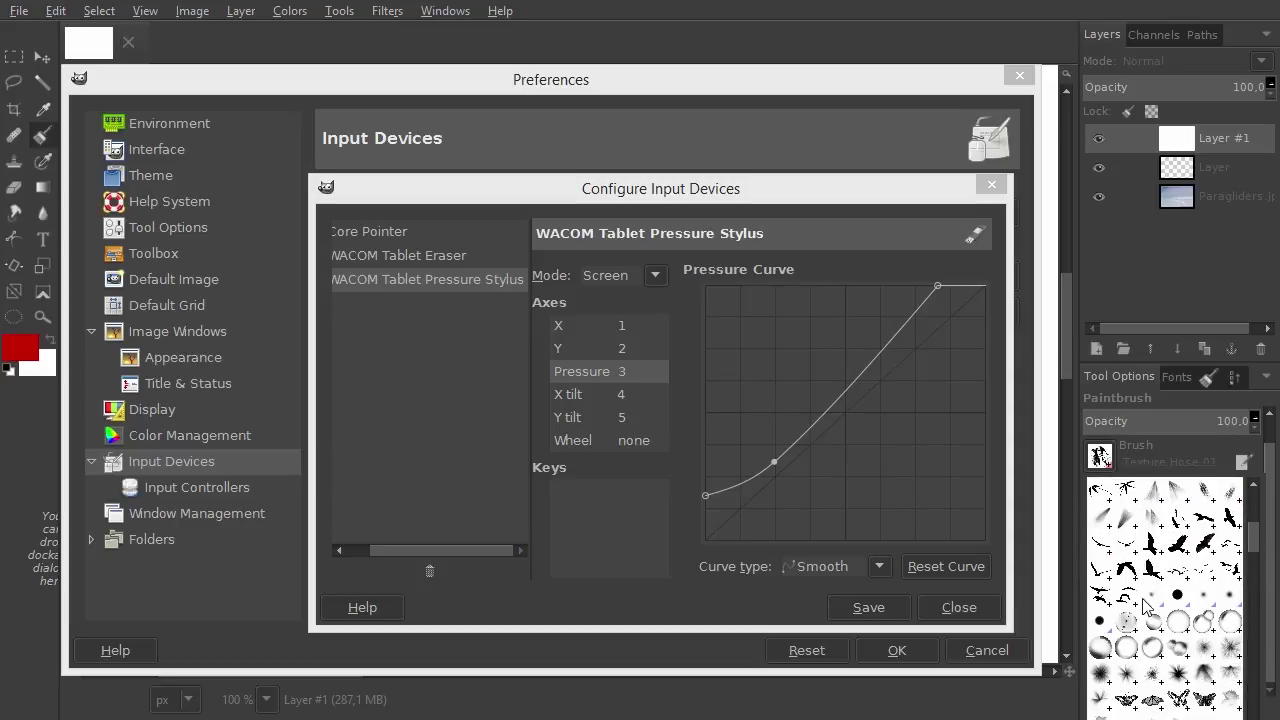
{"action": "left_click", "coordinate": [1153, 600]}
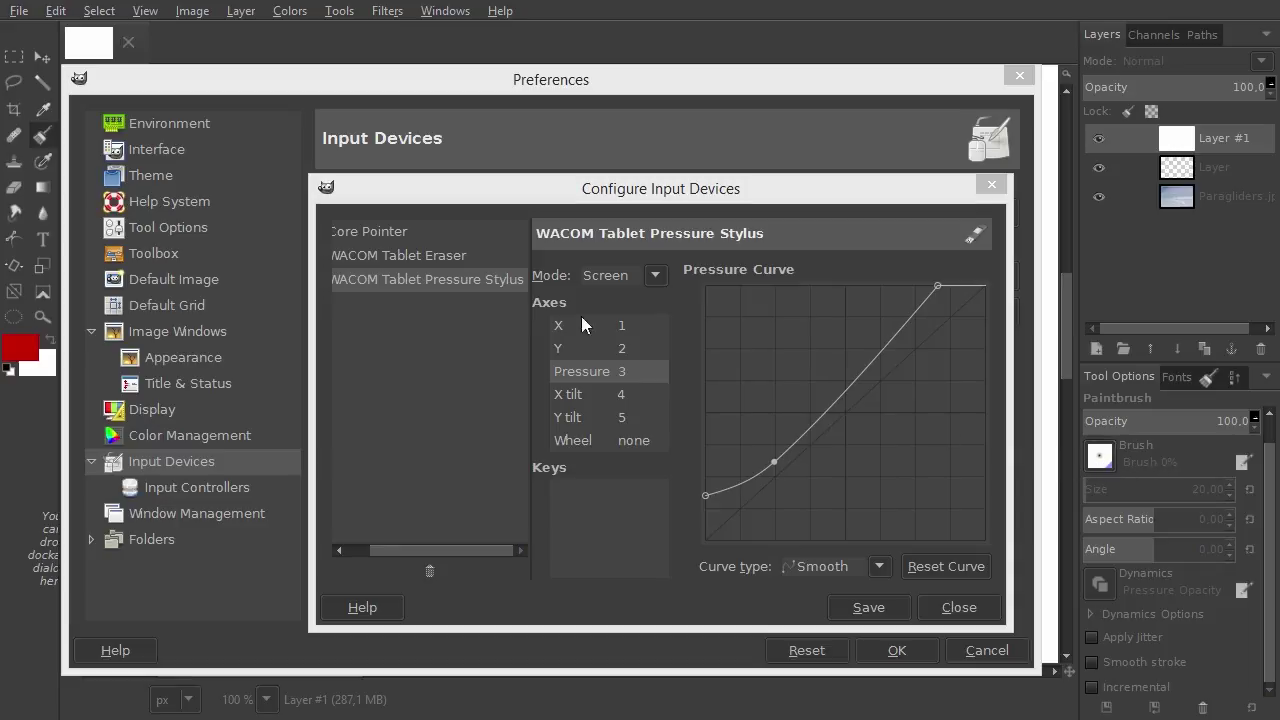
Step: Select the Move tool, reset colours to black and white, and save the pressure curve
{"action": "left_click", "coordinate": [42, 57]}
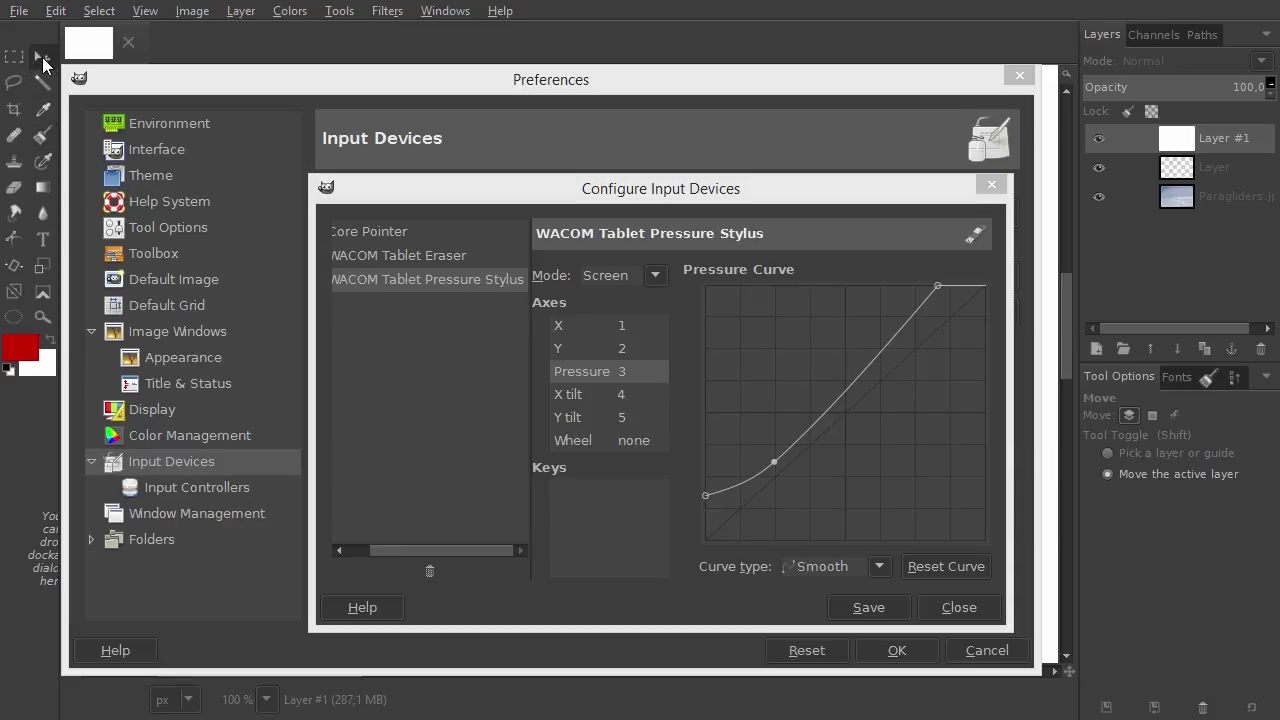
{"action": "left_click", "coordinate": [8, 369]}
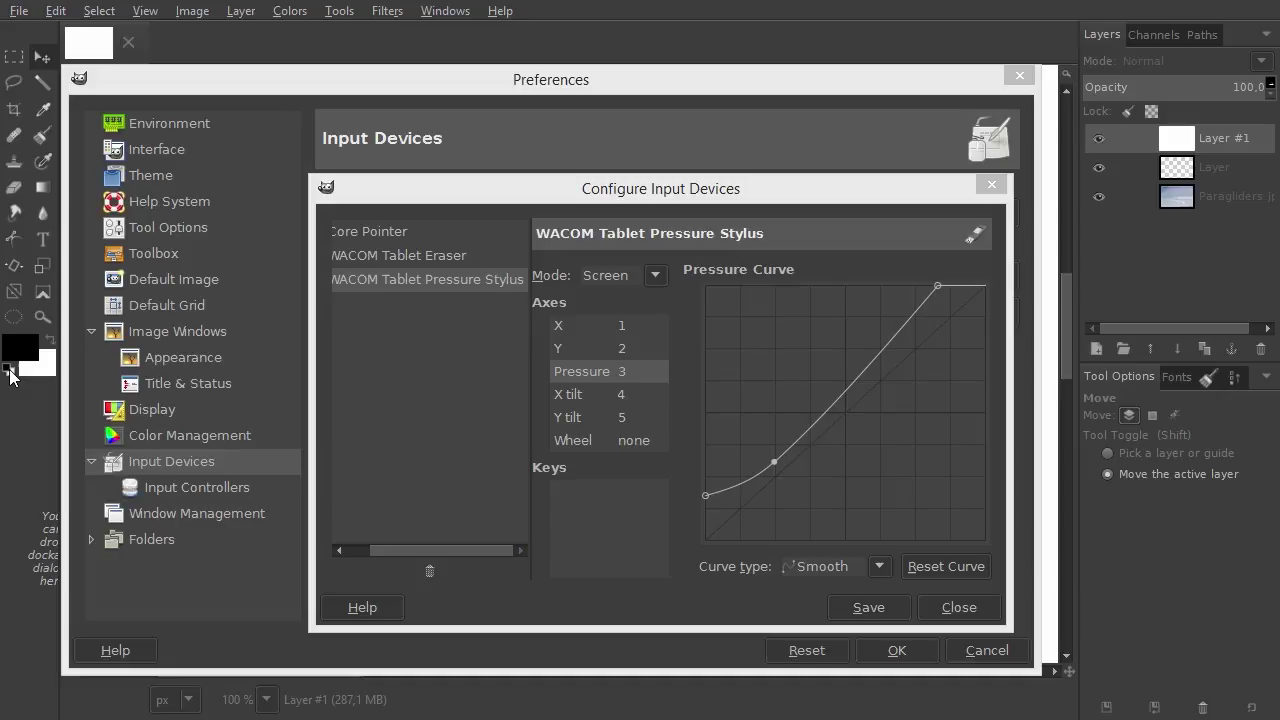
{"action": "left_click", "coordinate": [866, 608]}
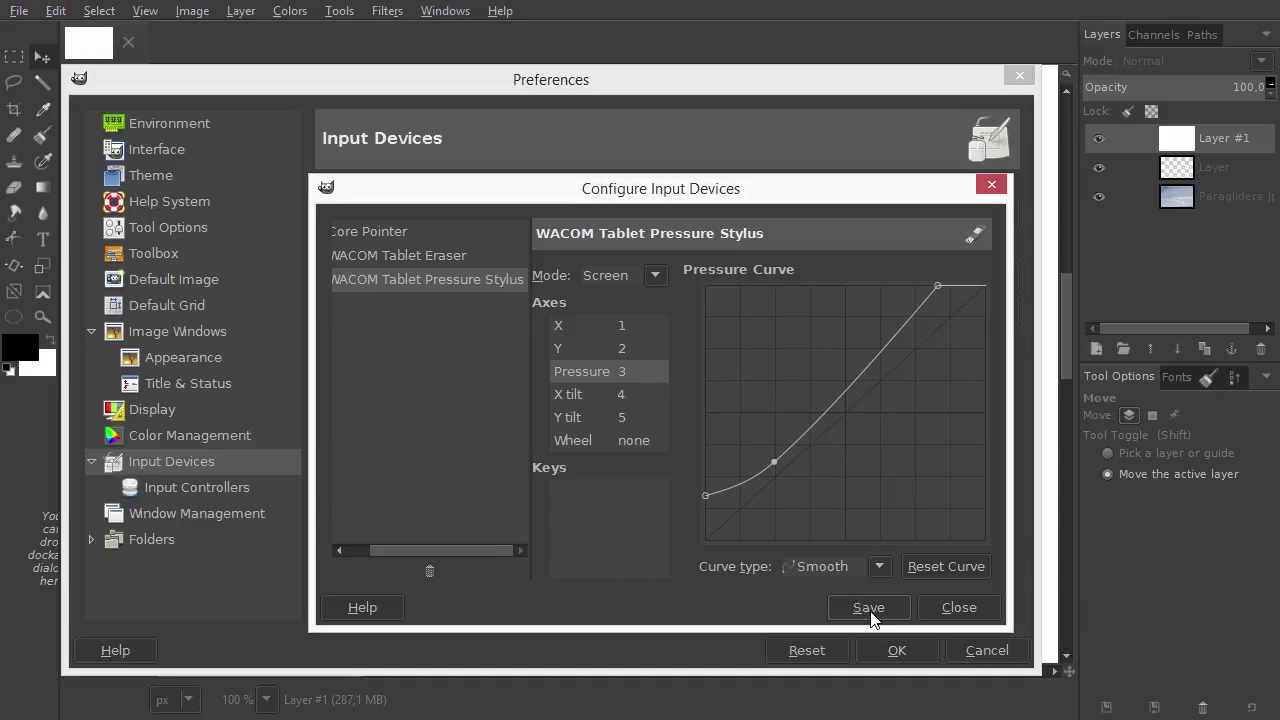
Step: Close the device configuration and Preferences, then paint an S-shaped pressure stroke with the Paintbrush
{"action": "left_click", "coordinate": [962, 612]}
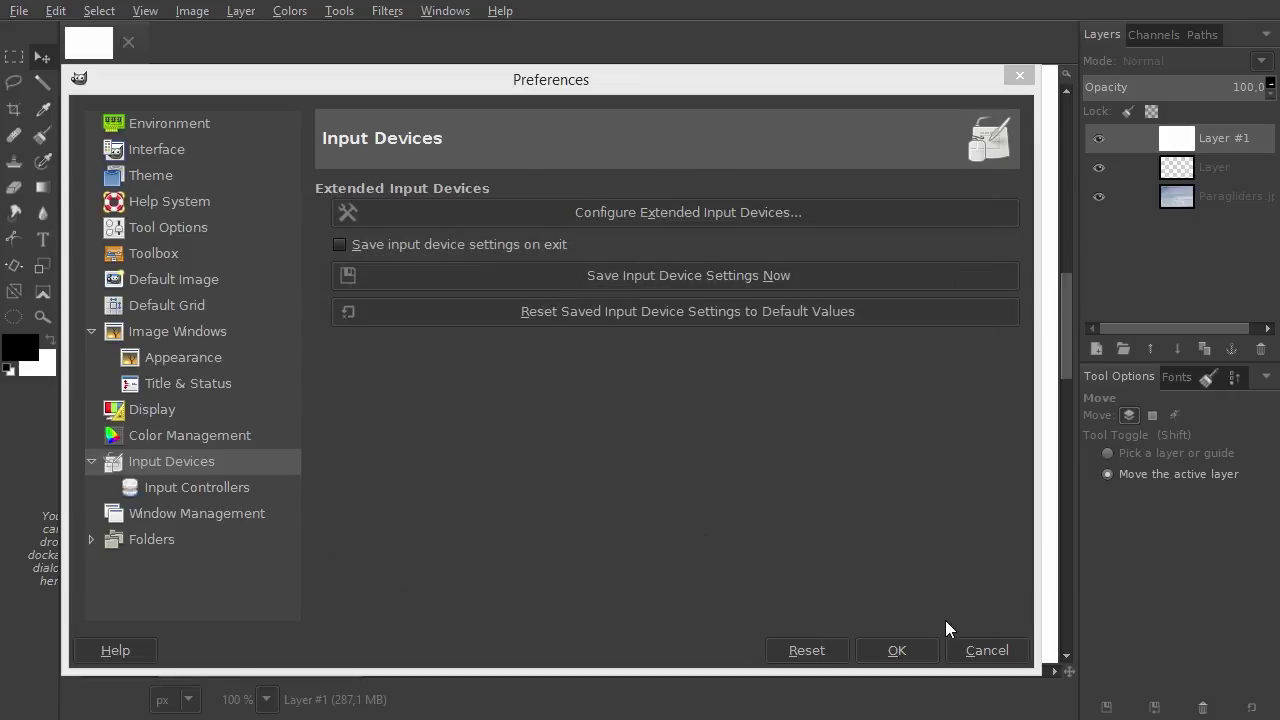
{"action": "left_click", "coordinate": [900, 647]}
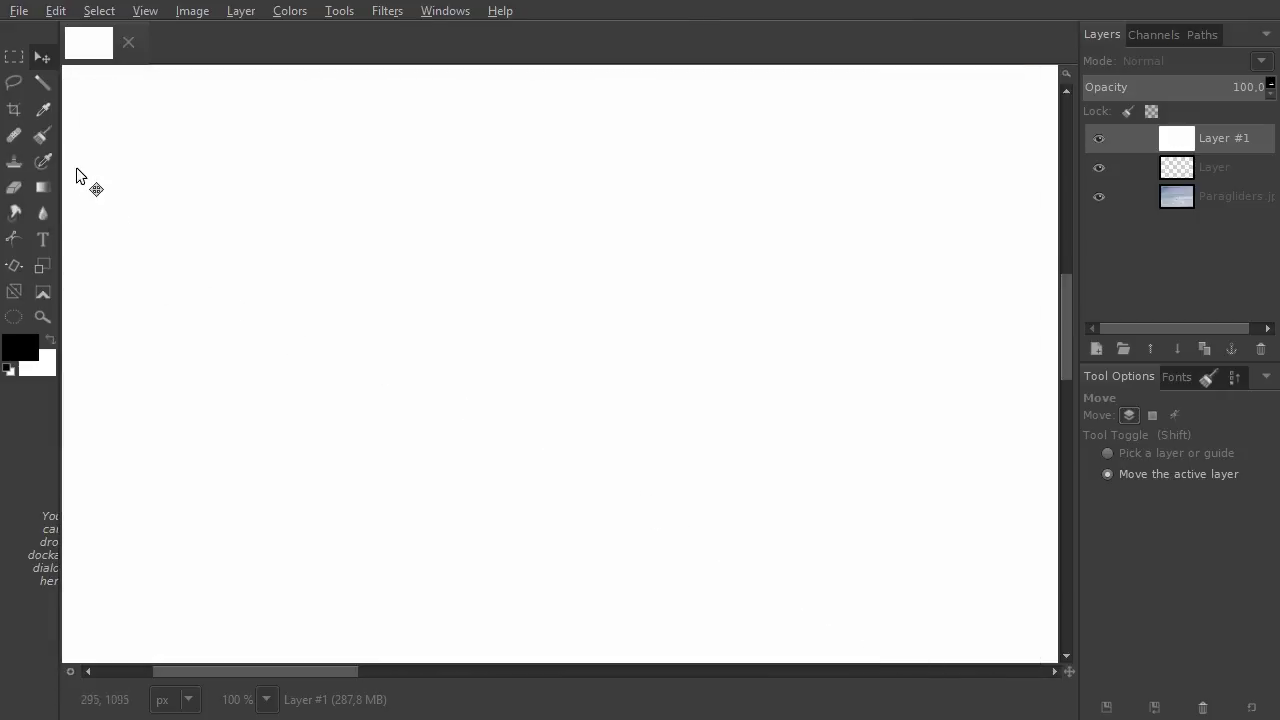
{"action": "left_click", "coordinate": [43, 135]}
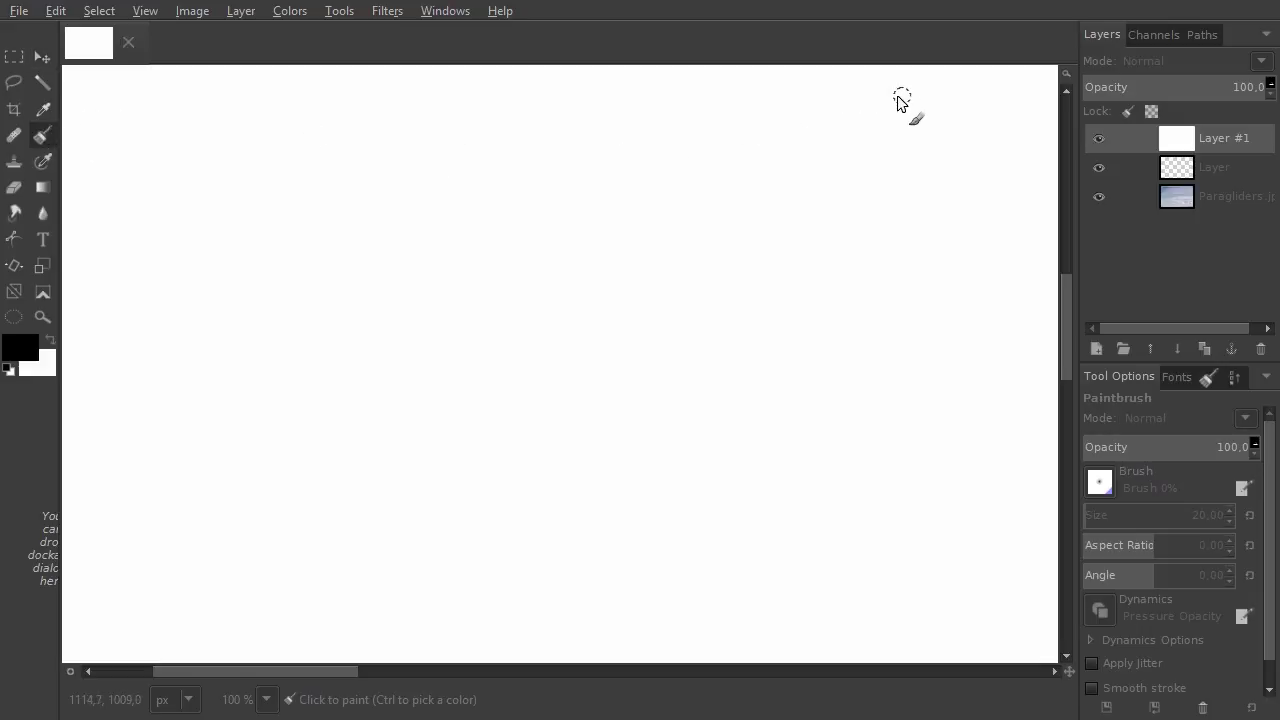
{"action": "left_click", "coordinate": [855, 148]}
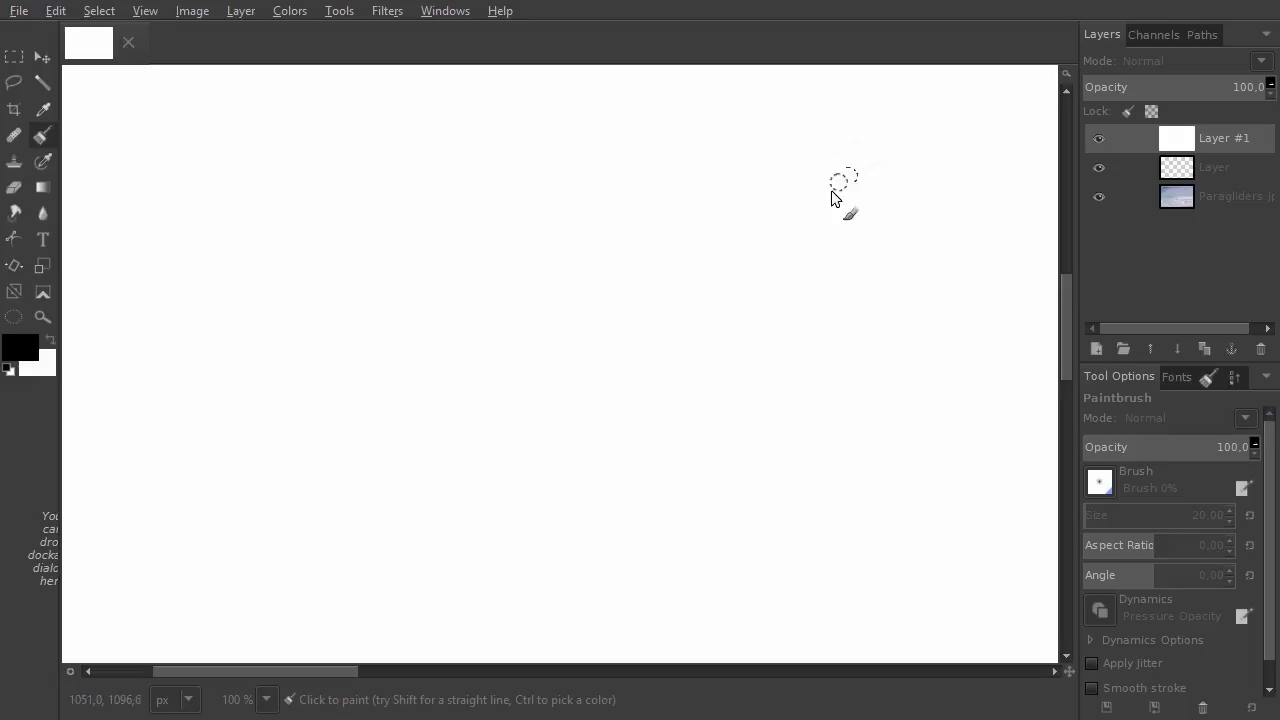
{"action": "mouse_move", "coordinate": [908, 187]}
{"action": "left_mouse_down"}
{"action": "mouse_move", "coordinate": [847, 228]}
{"action": "mouse_move", "coordinate": [925, 248]}
{"action": "mouse_move", "coordinate": [854, 311]}
{"action": "mouse_move", "coordinate": [900, 354]}
{"action": "mouse_move", "coordinate": [840, 398]}
{"action": "left_mouse_up"}
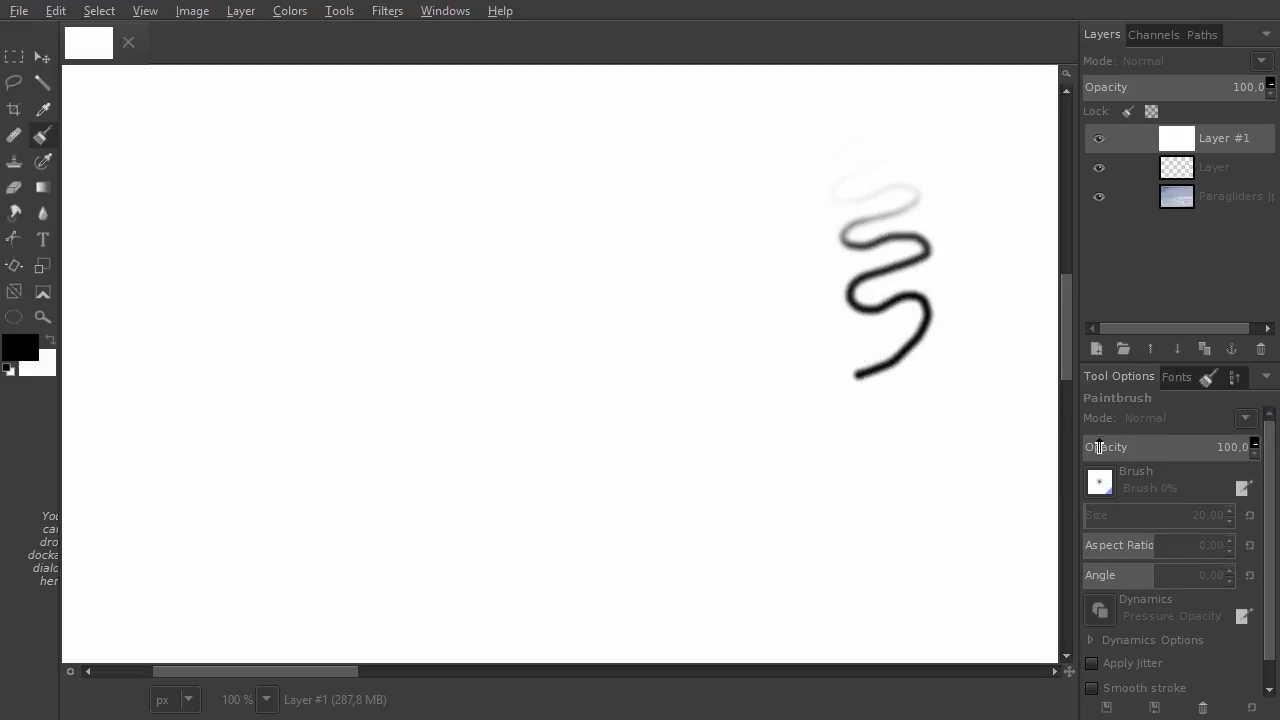
Step: Switch to the Texture Hose 01 brush and paint a textured squiggle below the S
{"action": "left_click", "coordinate": [1101, 484]}
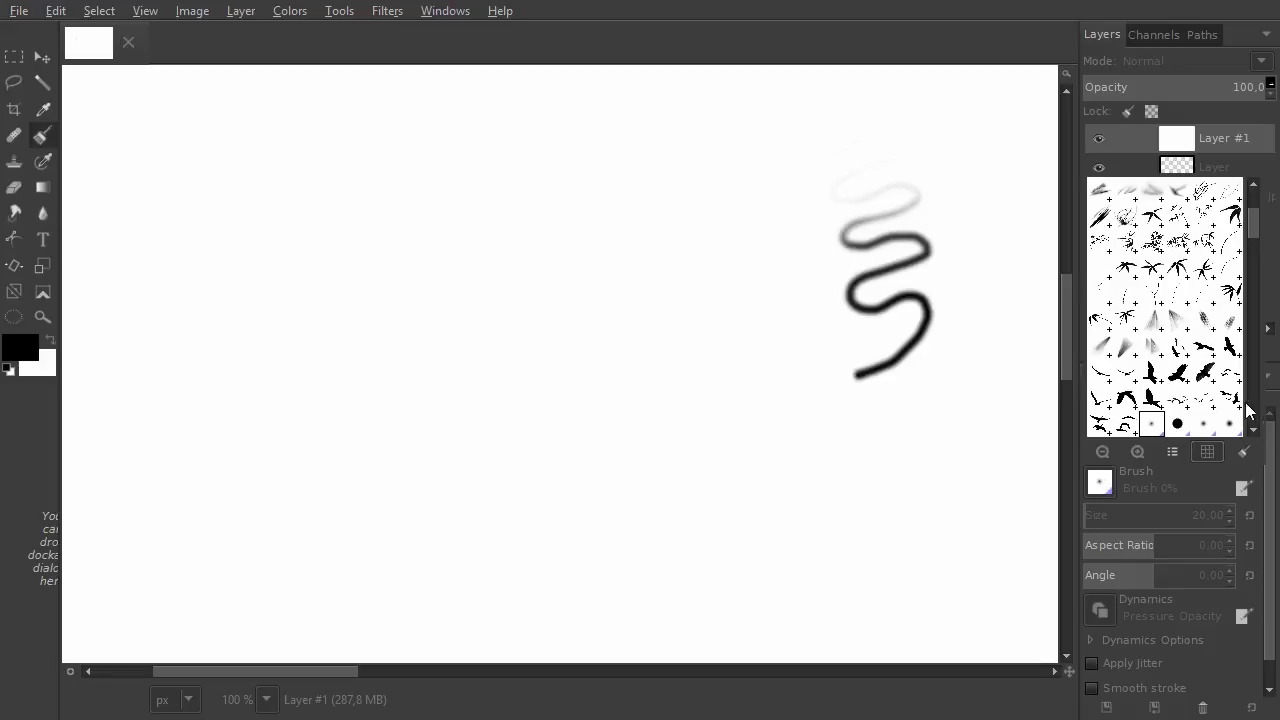
{"action": "scroll", "coordinate": [1253, 413], "scroll_direction": "down", "scroll_amount": 10}
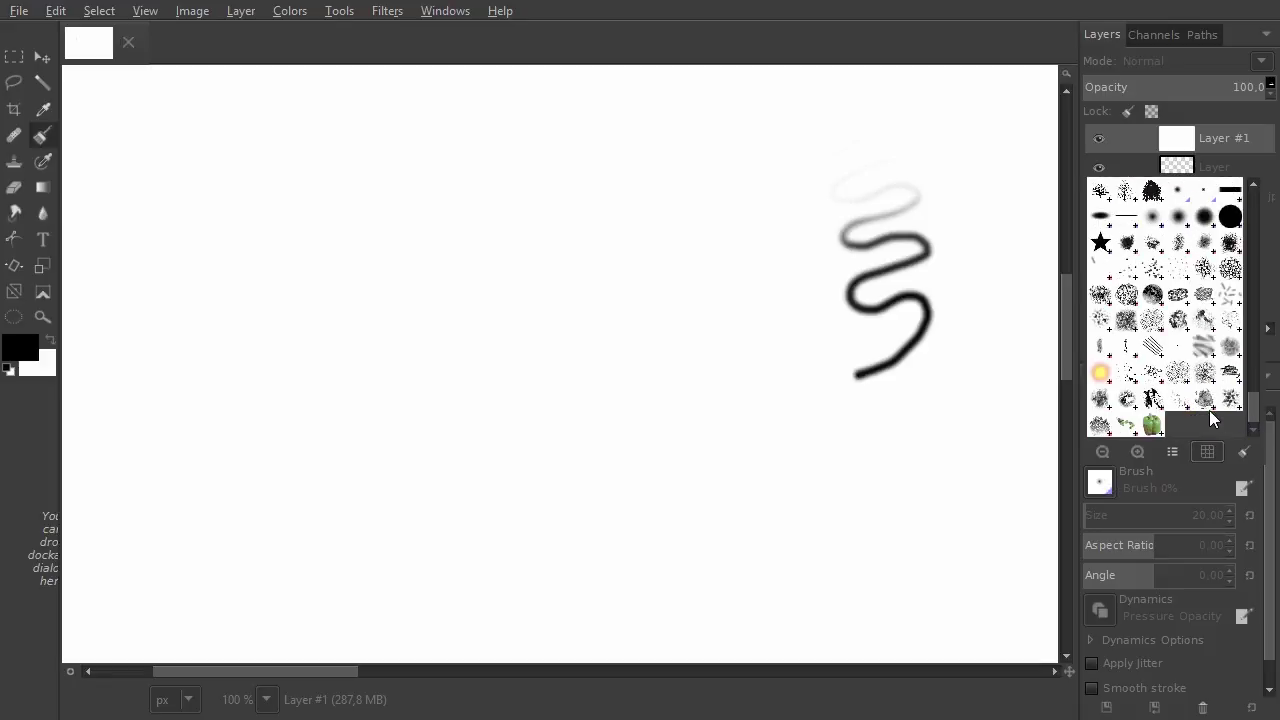
{"action": "left_click", "coordinate": [1155, 398]}
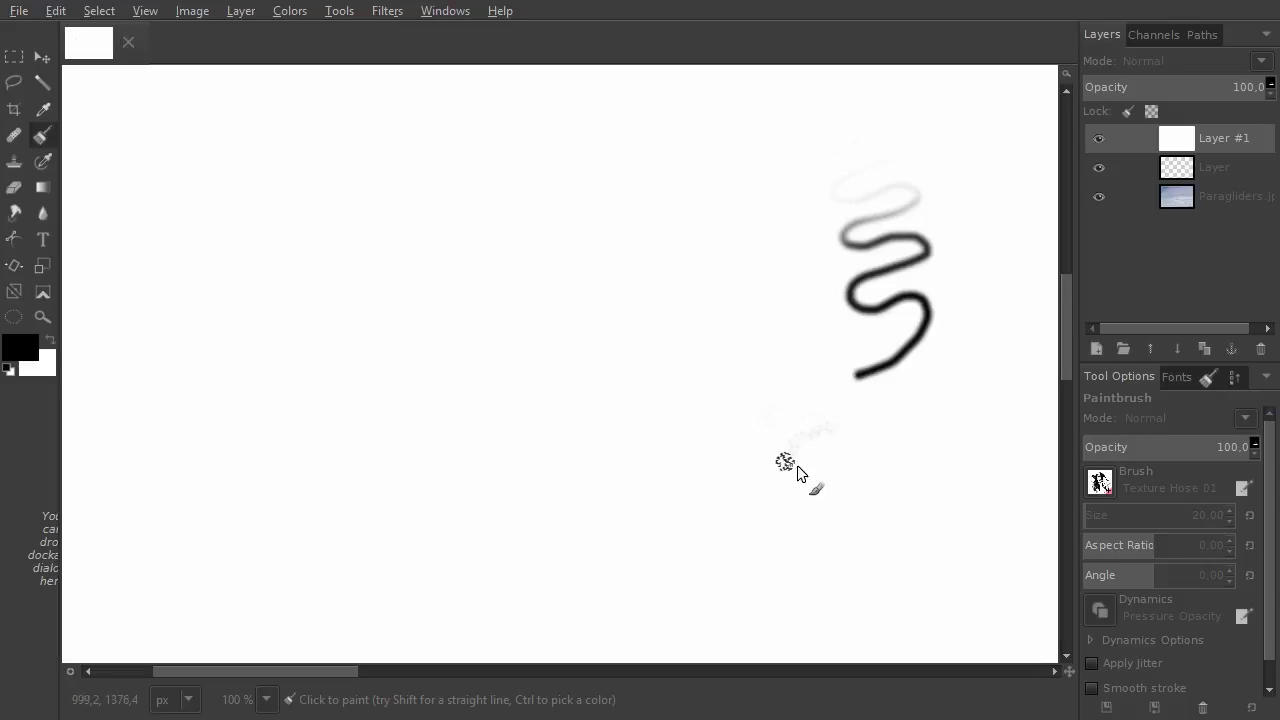
{"action": "mouse_move", "coordinate": [797, 465]}
{"action": "left_mouse_down"}
{"action": "mouse_move", "coordinate": [849, 450]}
{"action": "mouse_move", "coordinate": [834, 472]}
{"action": "mouse_move", "coordinate": [840, 499]}
{"action": "mouse_move", "coordinate": [881, 497]}
{"action": "mouse_move", "coordinate": [841, 526]}
{"action": "mouse_move", "coordinate": [886, 532]}
{"action": "left_mouse_up"}
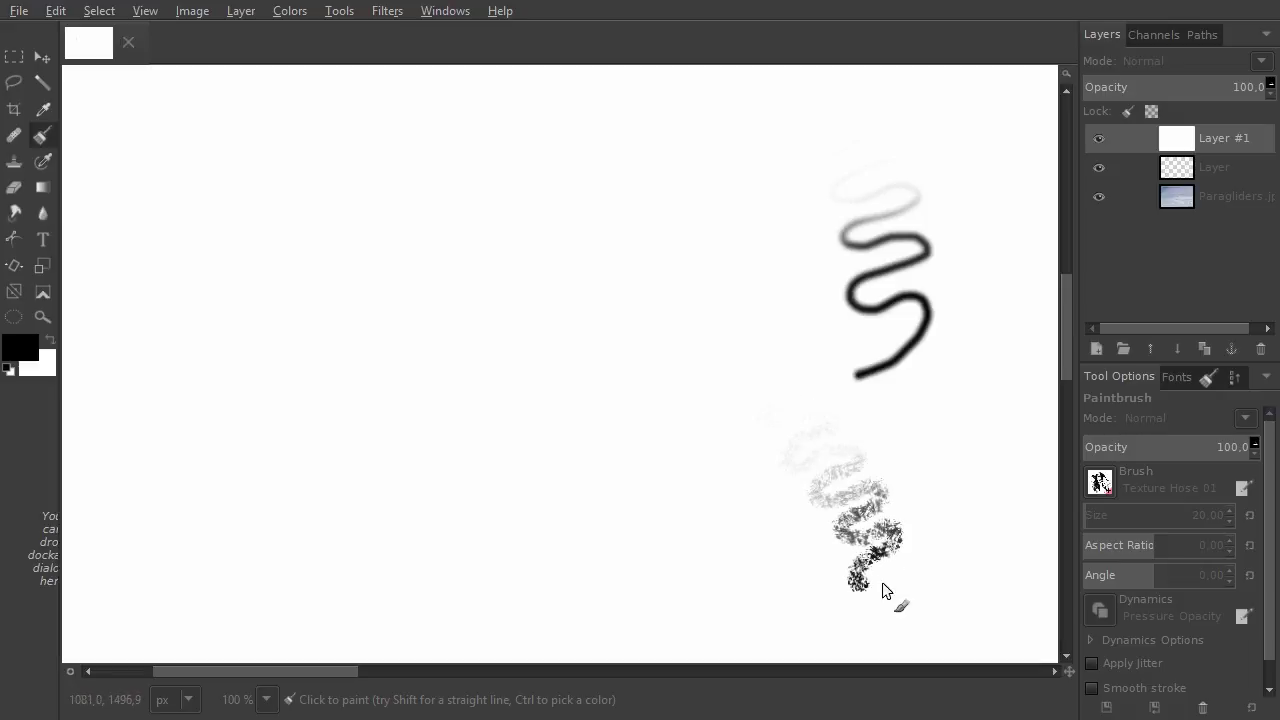
{"action": "mouse_move", "coordinate": [882, 583]}
{"action": "left_mouse_down"}
{"action": "mouse_move", "coordinate": [931, 535]}
{"action": "mouse_move", "coordinate": [942, 500]}
{"action": "left_mouse_up"}
Step: Try moving Layer #1 and undo it, then erase a patch revealing the photo beneath
{"action": "key", "text": "m"}
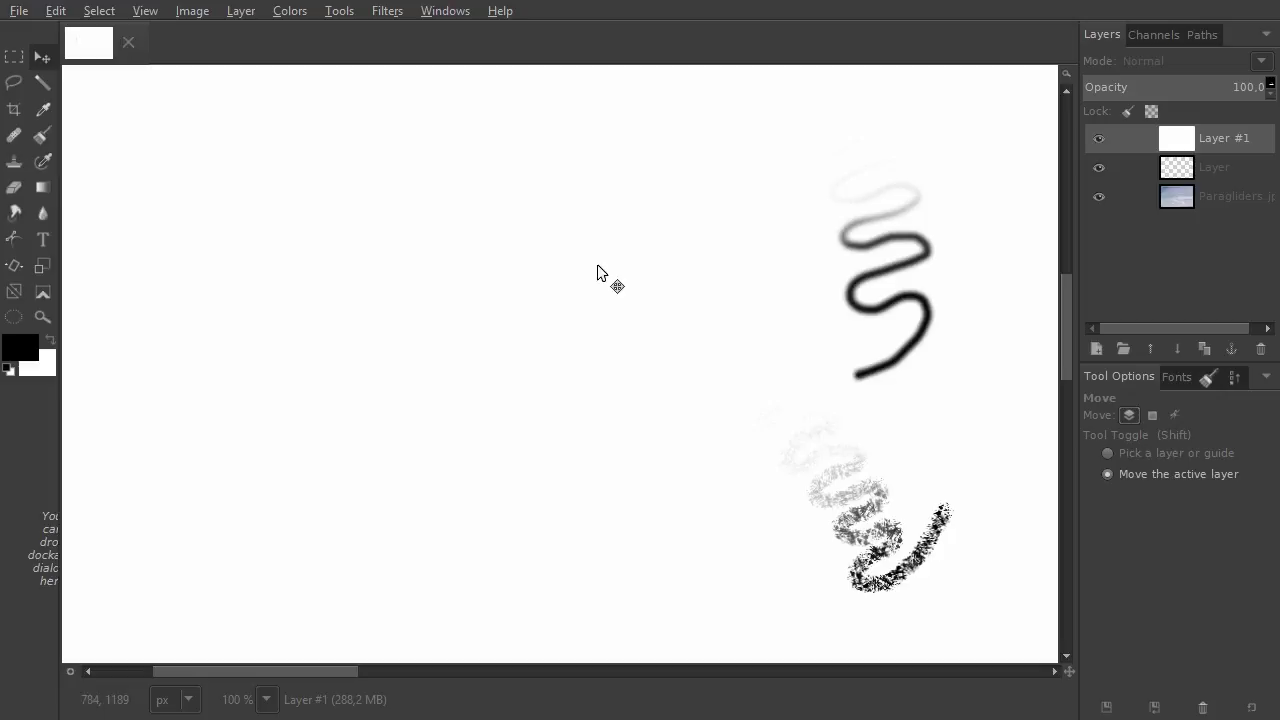
{"action": "left_click_drag", "start_coordinate": [616, 247], "coordinate": [554, 291]}
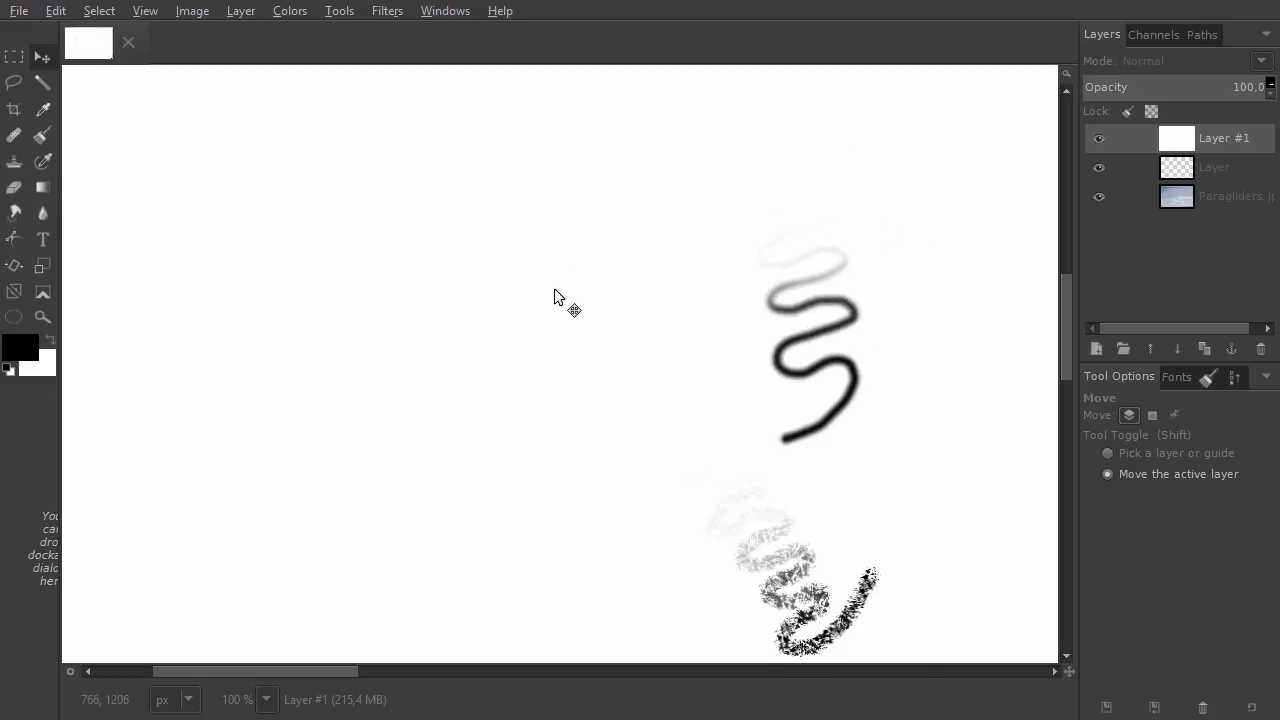
{"action": "key", "text": "ctrl+z"}
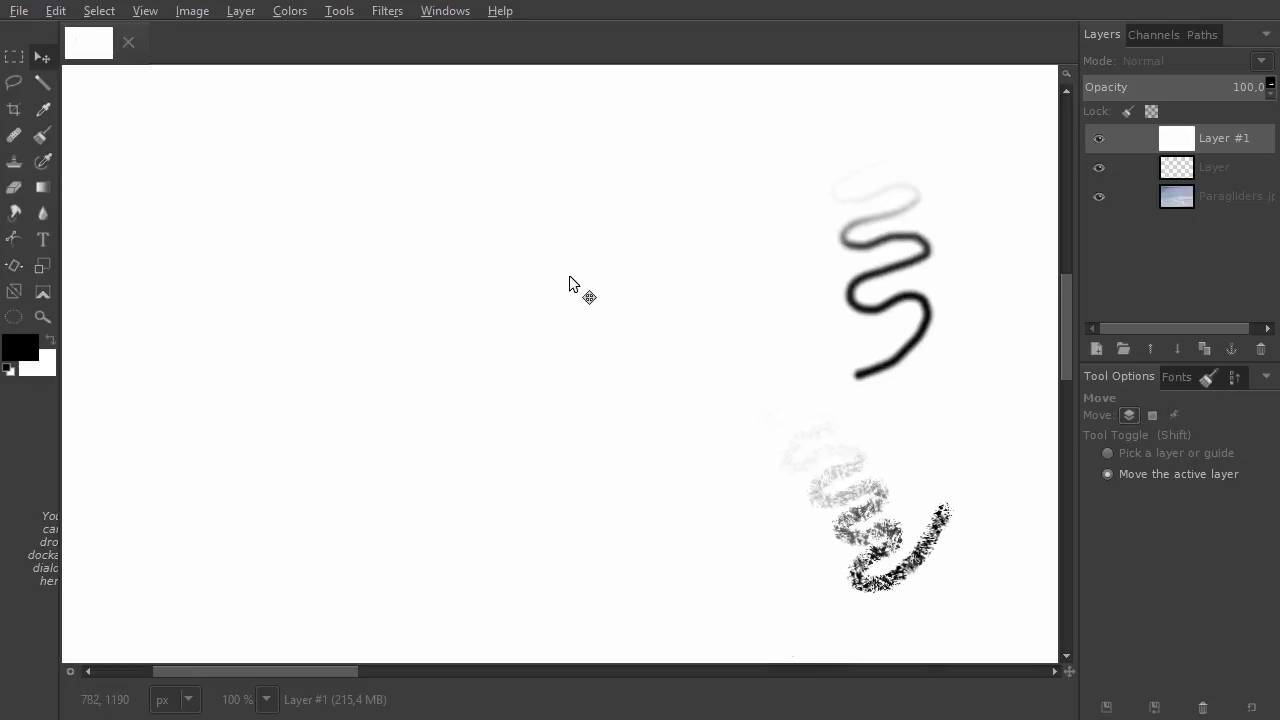
{"action": "left_click", "coordinate": [15, 188]}
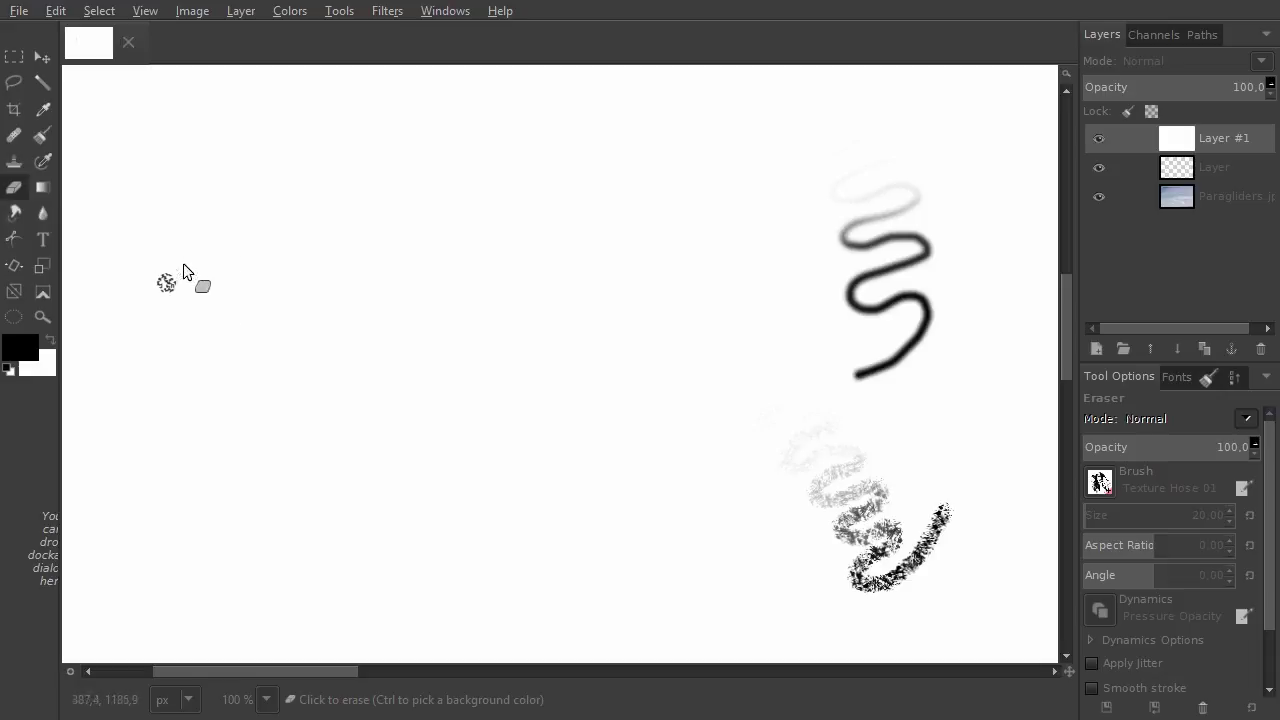
{"action": "mouse_move", "coordinate": [162, 278]}
{"action": "left_mouse_down"}
{"action": "mouse_move", "coordinate": [223, 241]}
{"action": "mouse_move", "coordinate": [181, 302]}
{"action": "mouse_move", "coordinate": [192, 310]}
{"action": "mouse_move", "coordinate": [300, 255]}
{"action": "mouse_move", "coordinate": [330, 277]}
{"action": "mouse_move", "coordinate": [351, 265]}
{"action": "mouse_move", "coordinate": [310, 349]}
{"action": "mouse_move", "coordinate": [408, 271]}
{"action": "mouse_move", "coordinate": [377, 338]}
{"action": "mouse_move", "coordinate": [386, 354]}
{"action": "mouse_move", "coordinate": [403, 348]}
{"action": "mouse_move", "coordinate": [410, 380]}
{"action": "mouse_move", "coordinate": [376, 343]}
{"action": "mouse_move", "coordinate": [406, 391]}
{"action": "left_mouse_up"}
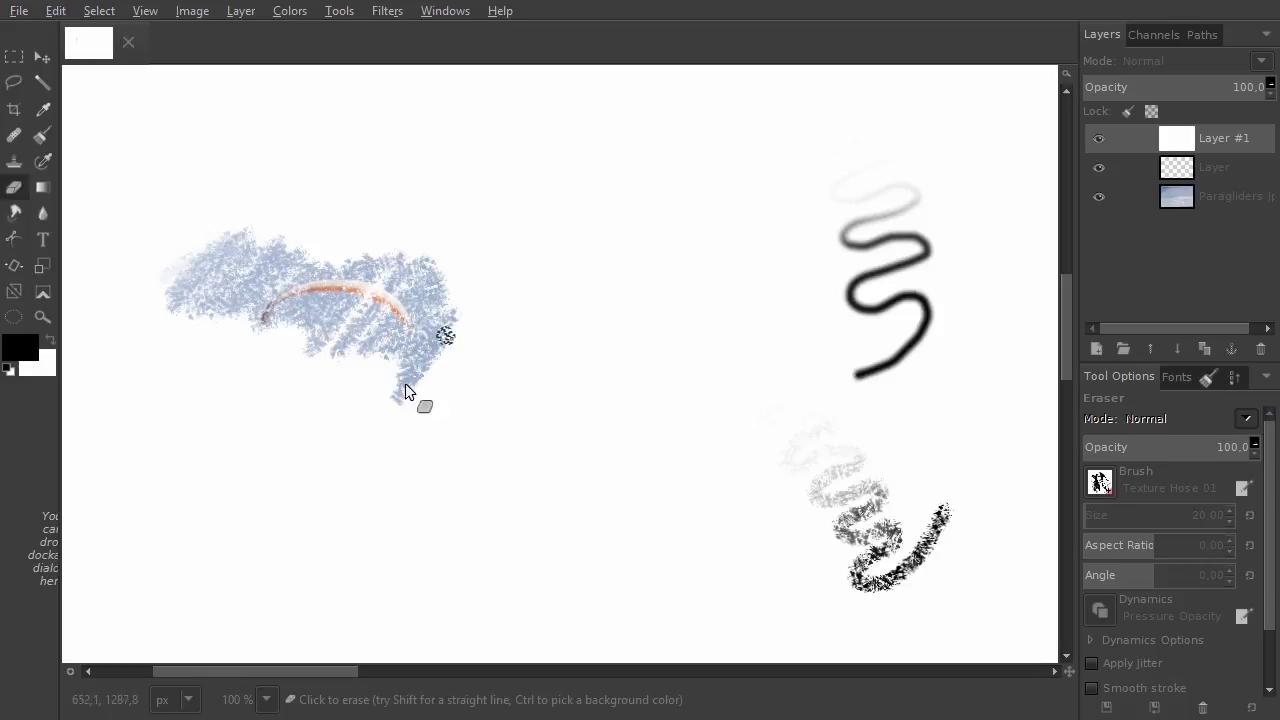
Step: Paint a textured squiggle near the top centre, then erase a diagonal trail through the patch
{"action": "key", "text": "p"}
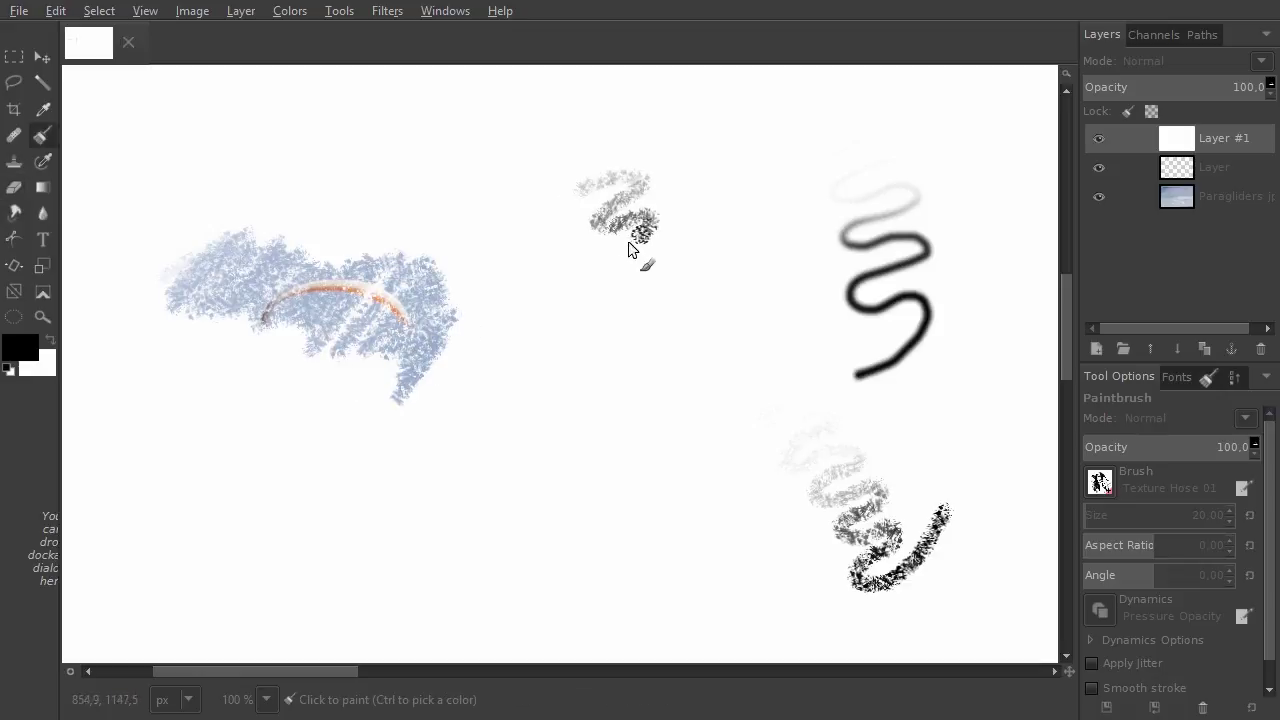
{"action": "left_click_drag", "start_coordinate": [628, 248], "coordinate": [648, 272]}
{"action": "key", "text": "shift+e"}
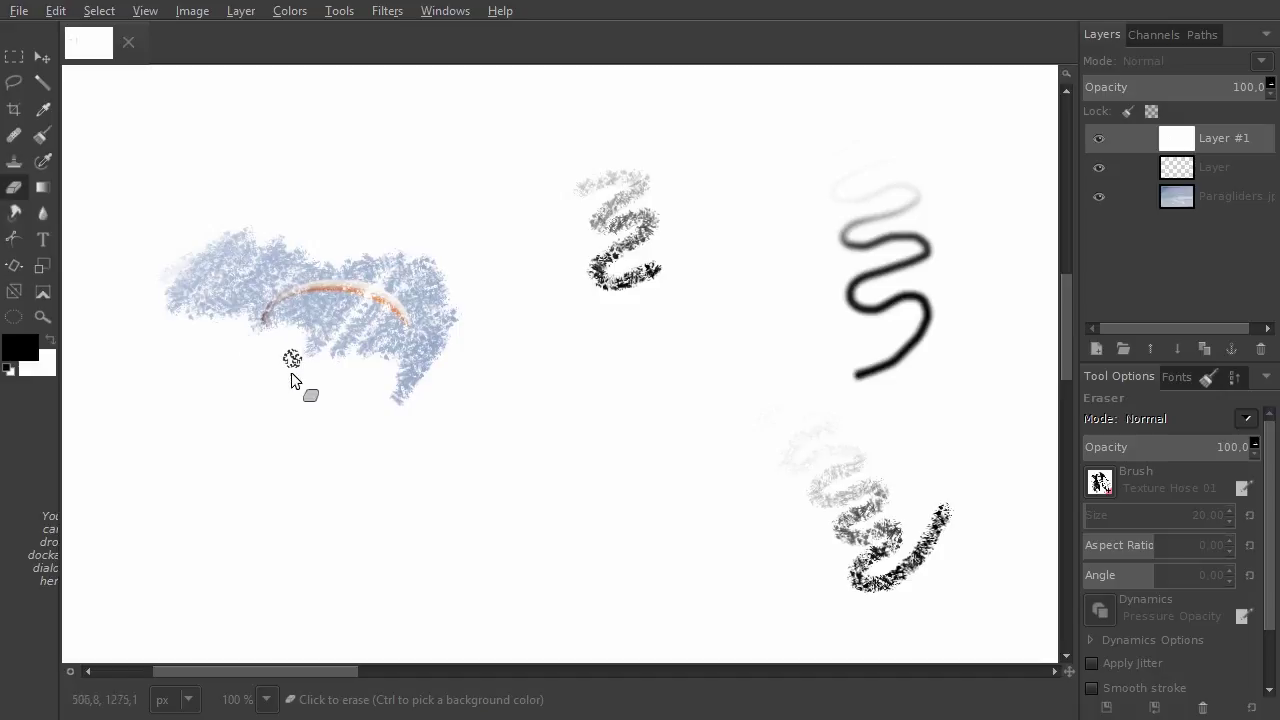
{"action": "left_click_drag", "start_coordinate": [282, 418], "coordinate": [348, 343]}
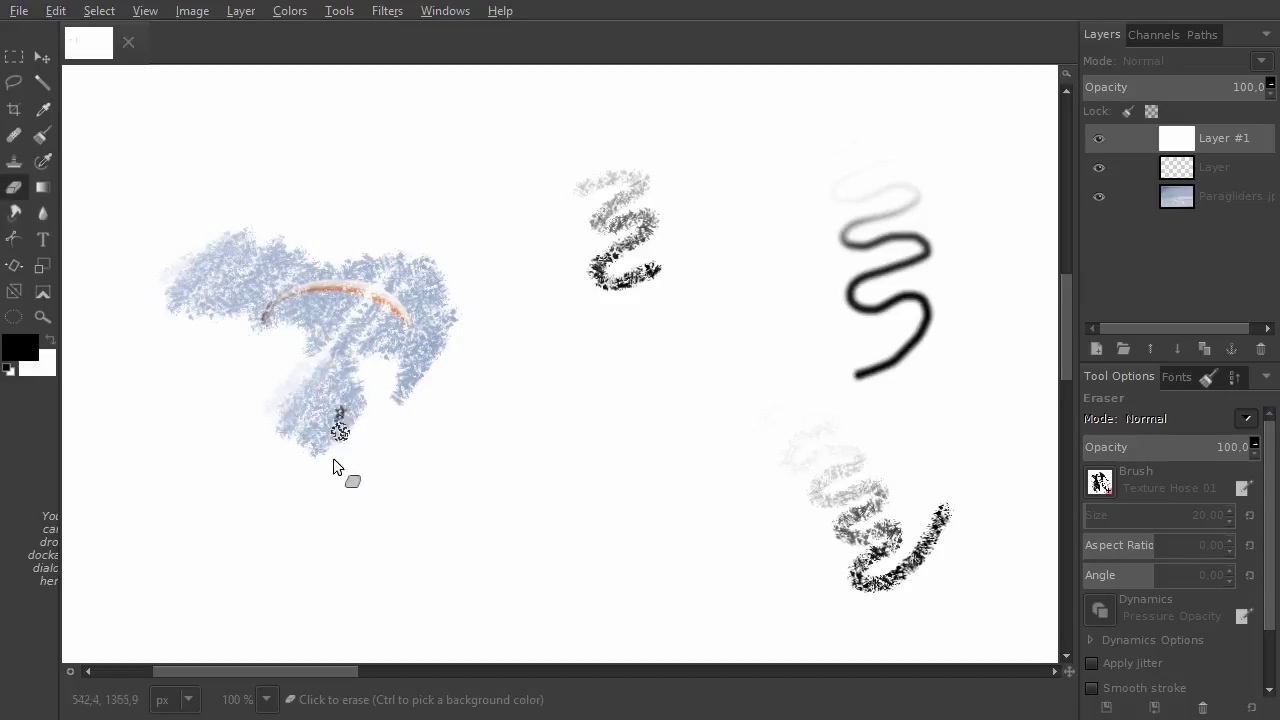